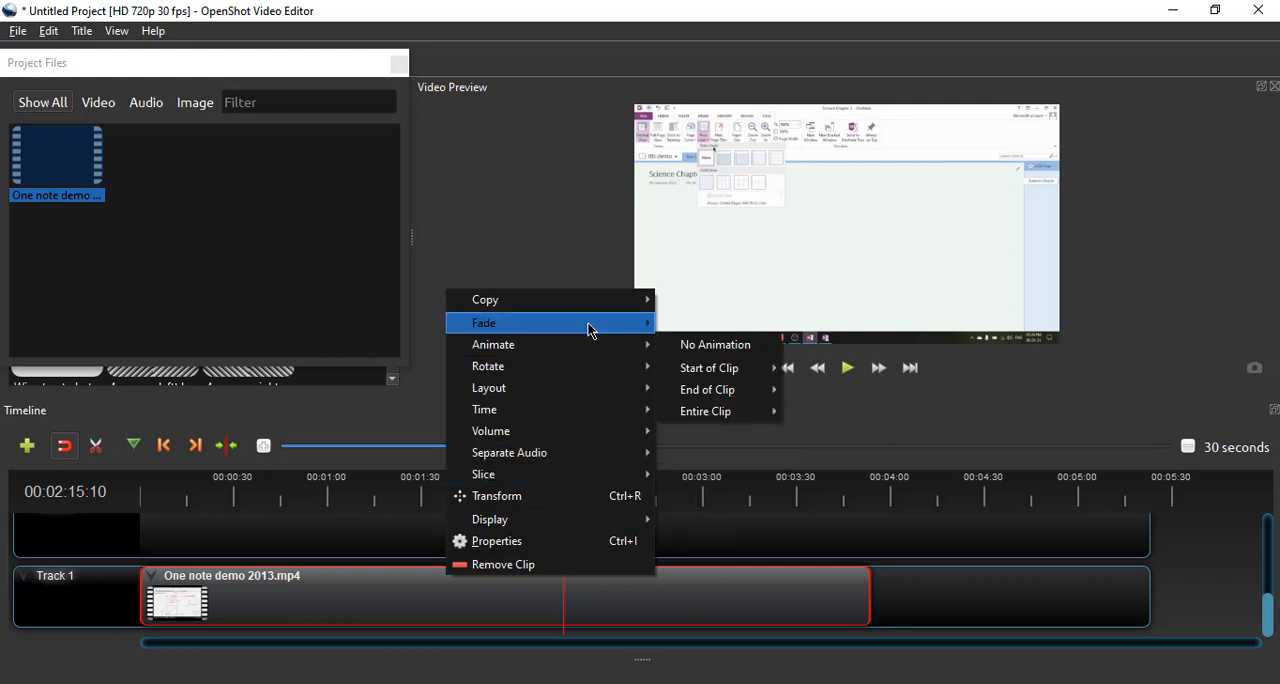
mouse_move(590, 318)
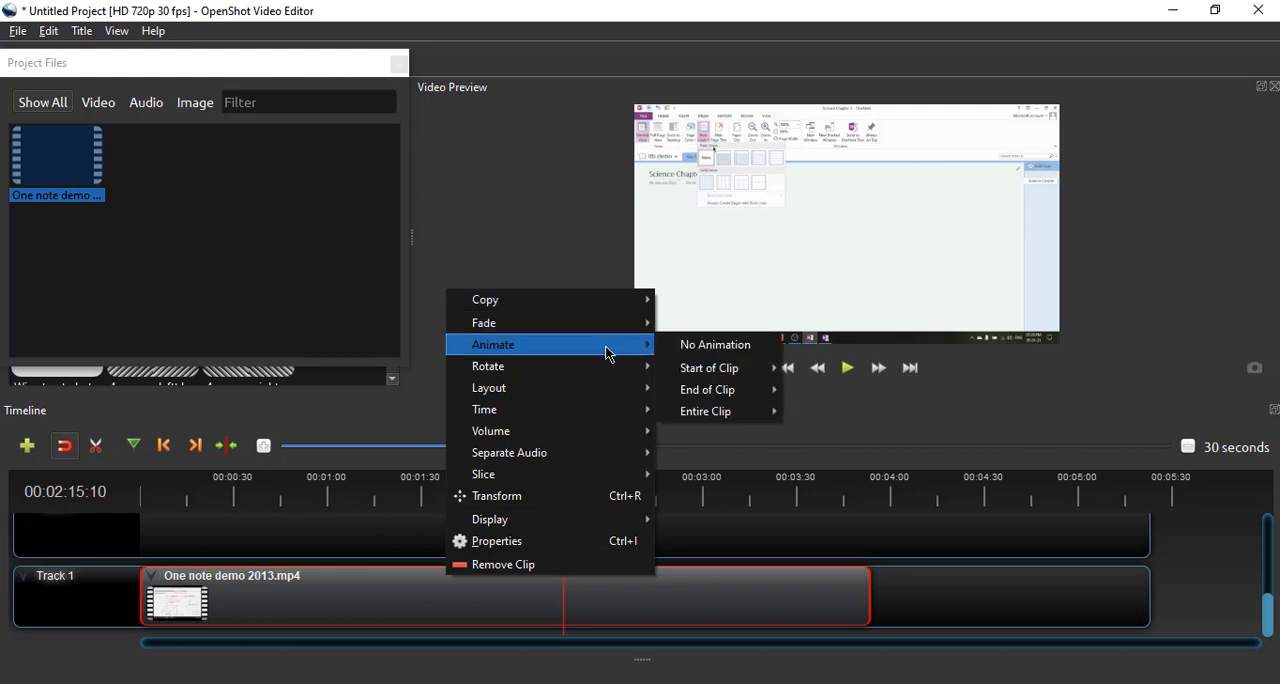
mouse_move(704, 375)
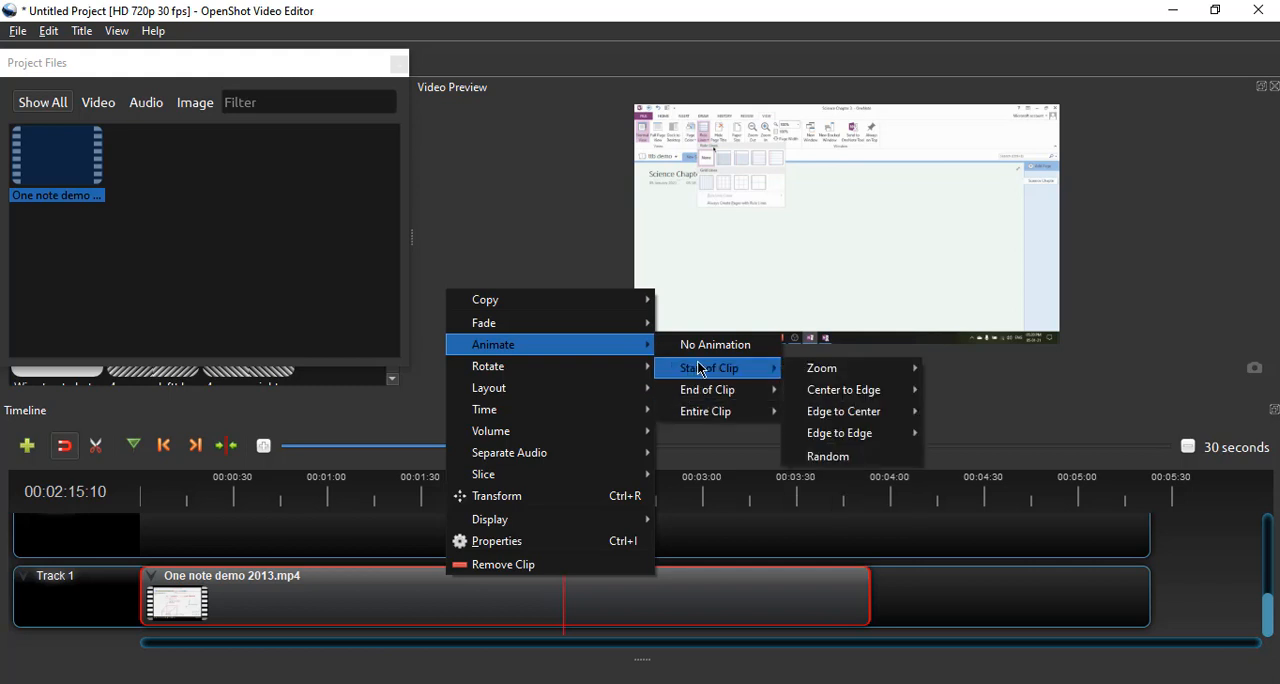
mouse_move(810, 398)
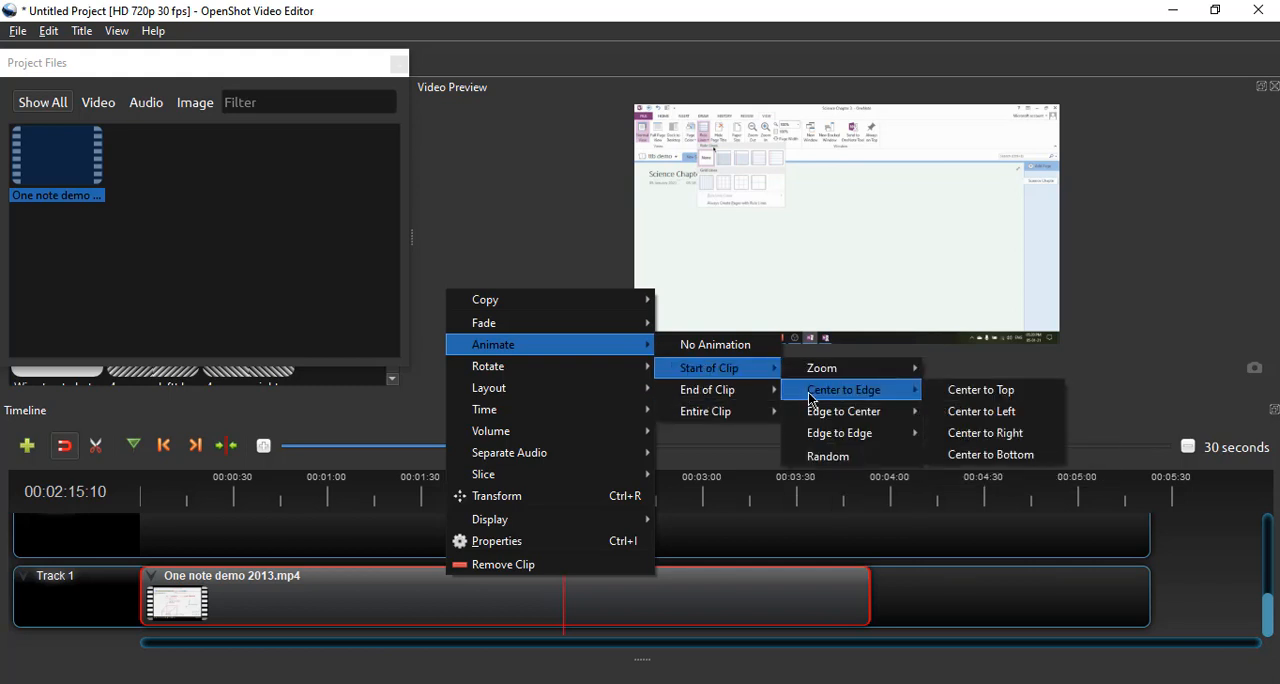
mouse_move(643, 378)
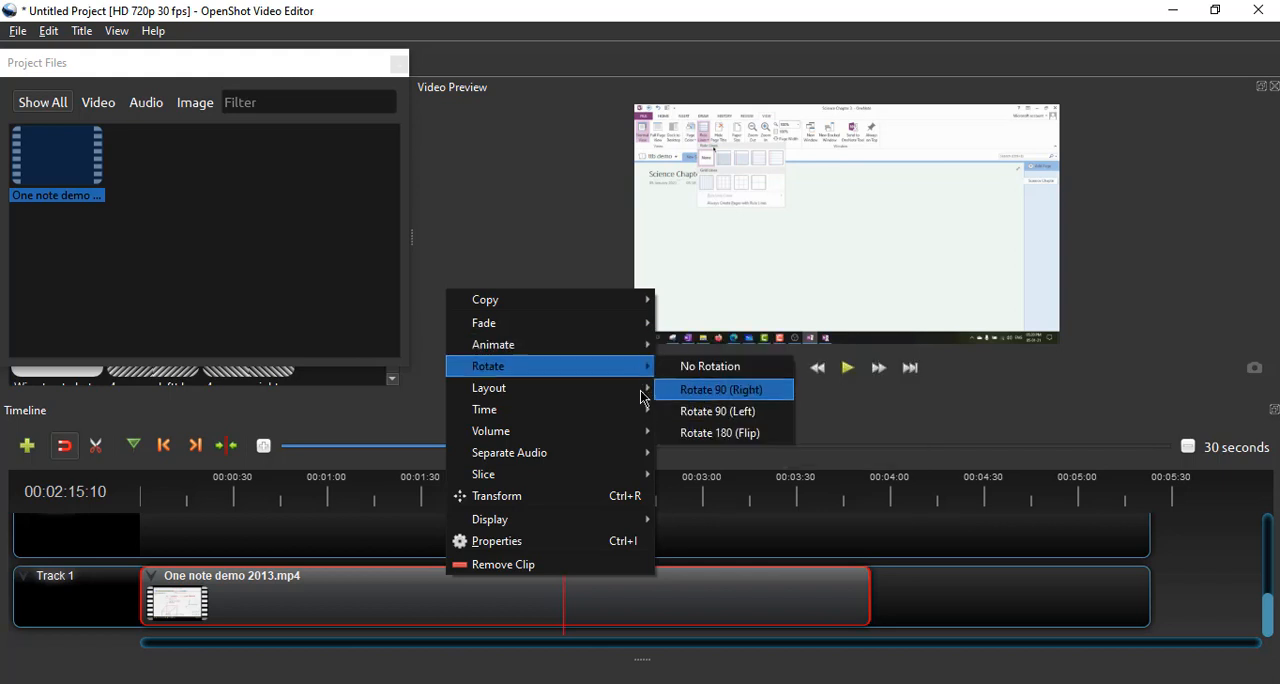
mouse_move(630, 398)
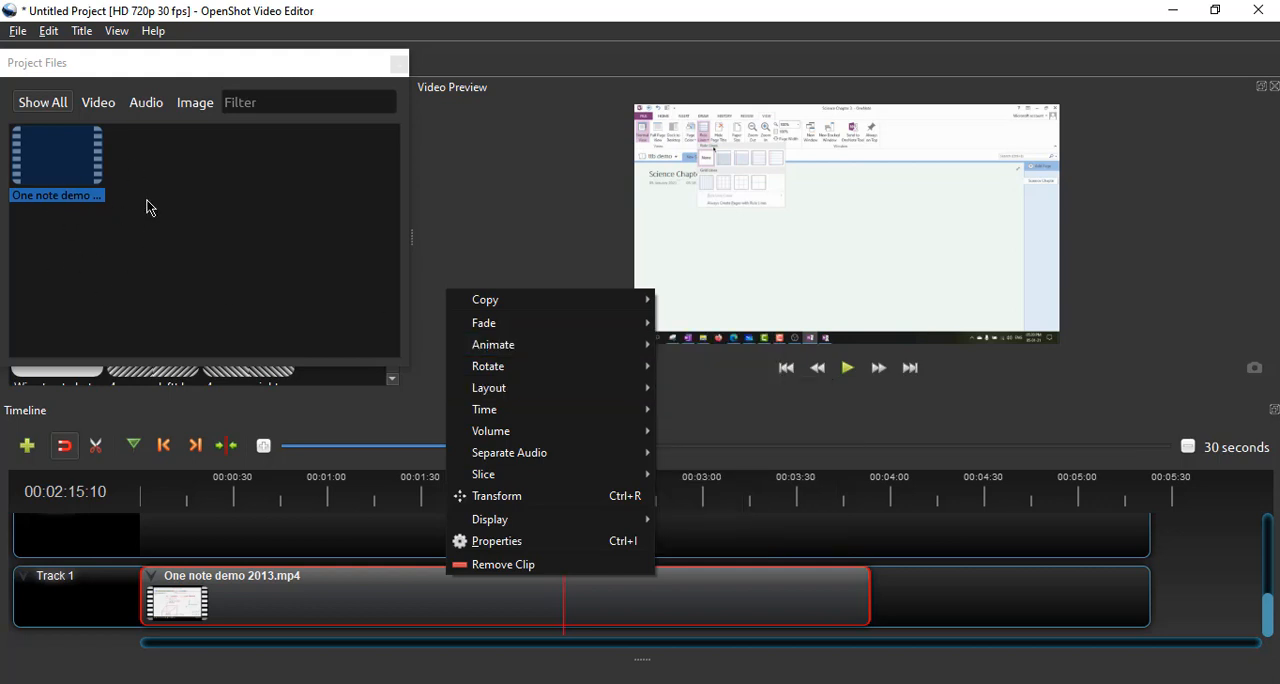
click(382, 547)
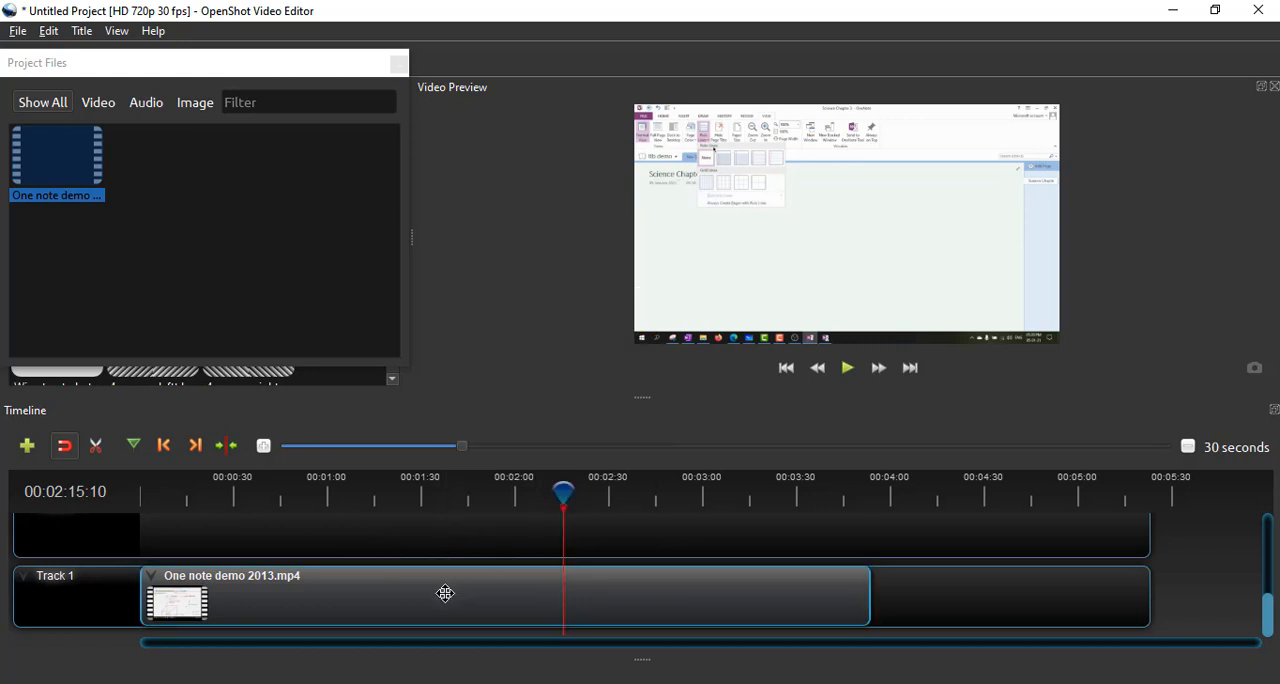
scroll(445, 593, up, 2)
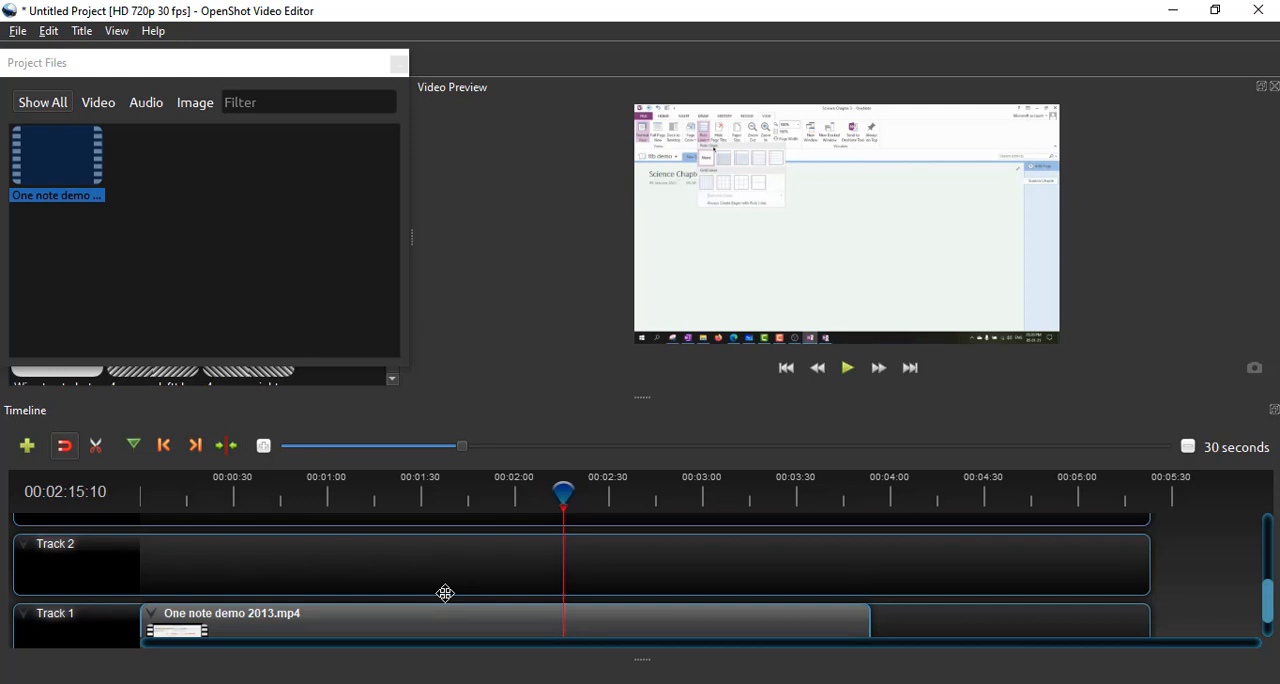
scroll(445, 593, down, 2)
- Try the 1/4 Size - Center layout on the One note demo 2013.mp4 clip on Track 1 and undo it
click(470, 604)
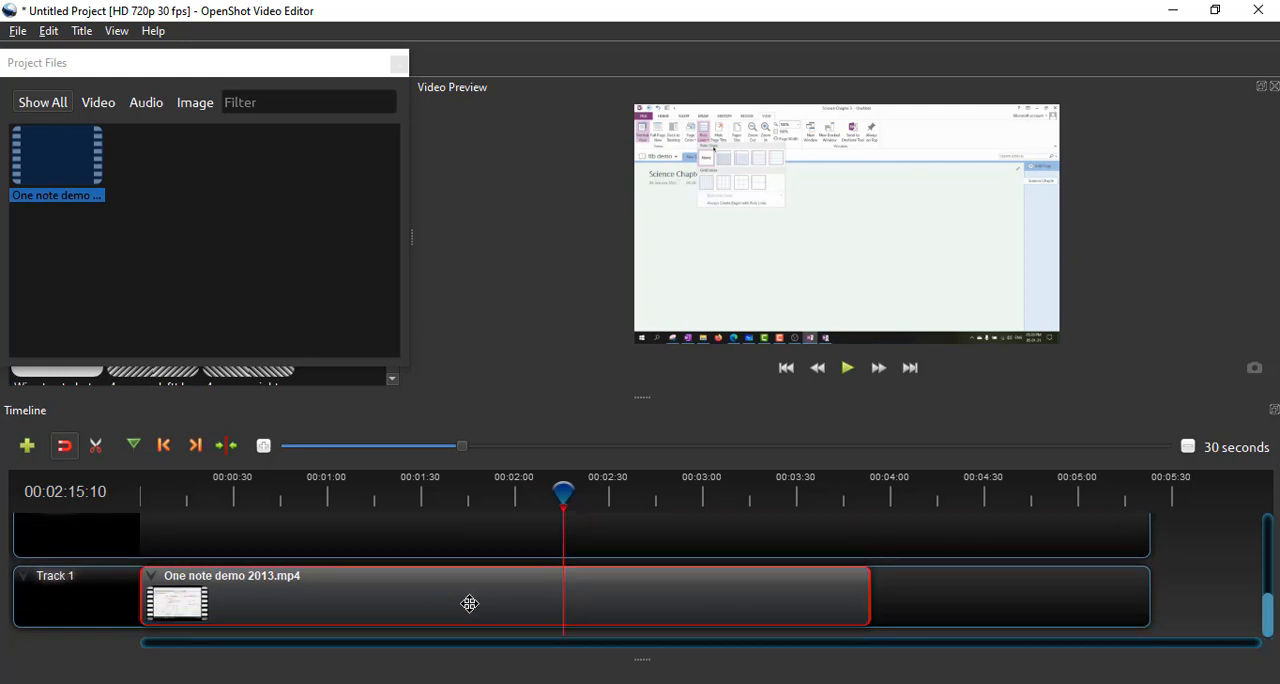
right_click(470, 604)
mouse_move(603, 420)
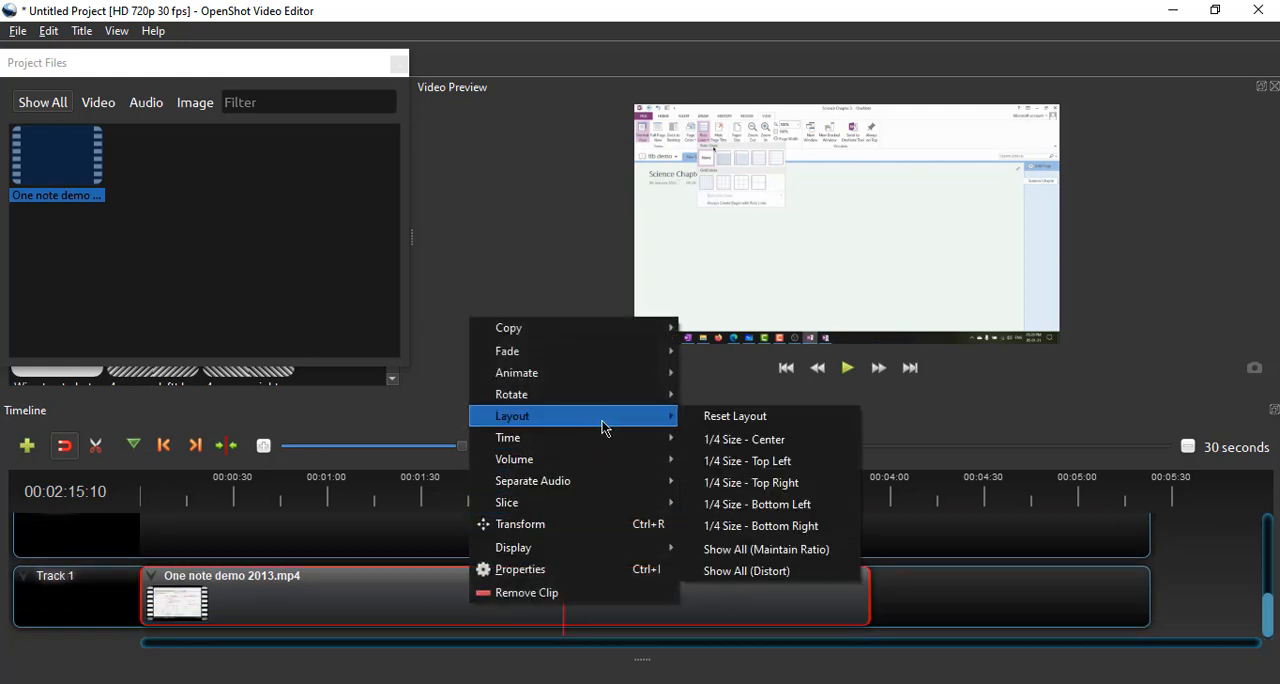
click(716, 443)
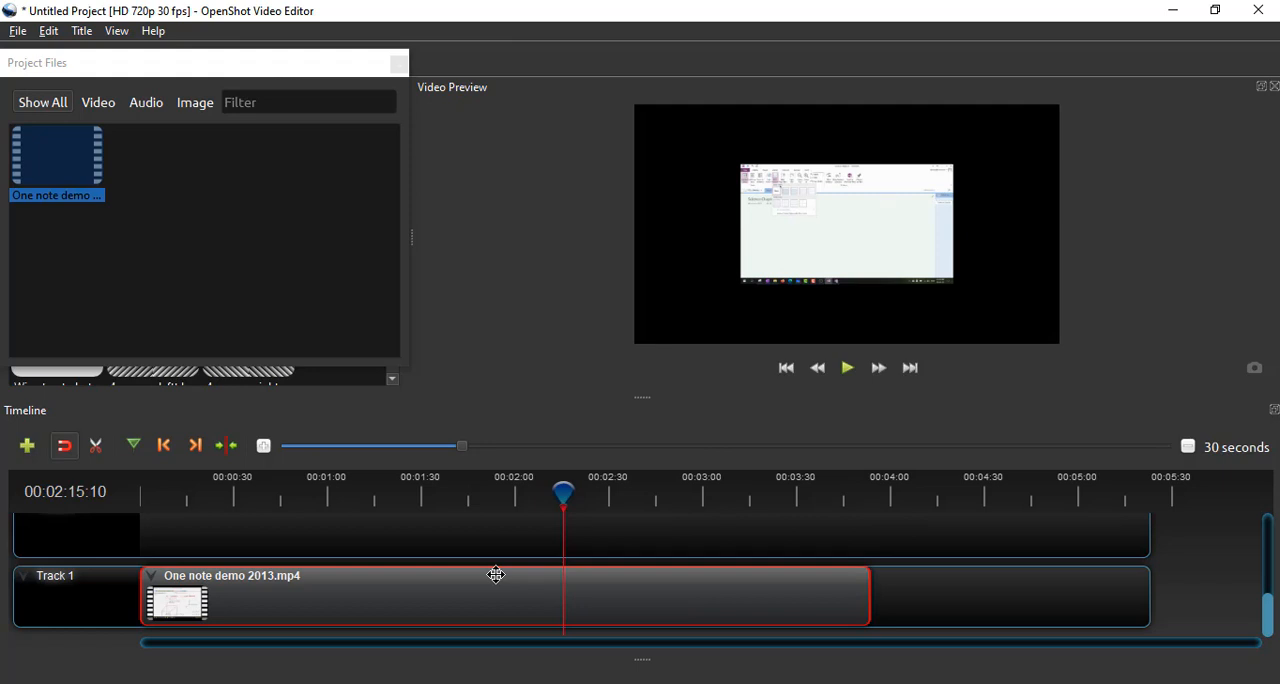
key(ctrl+z)
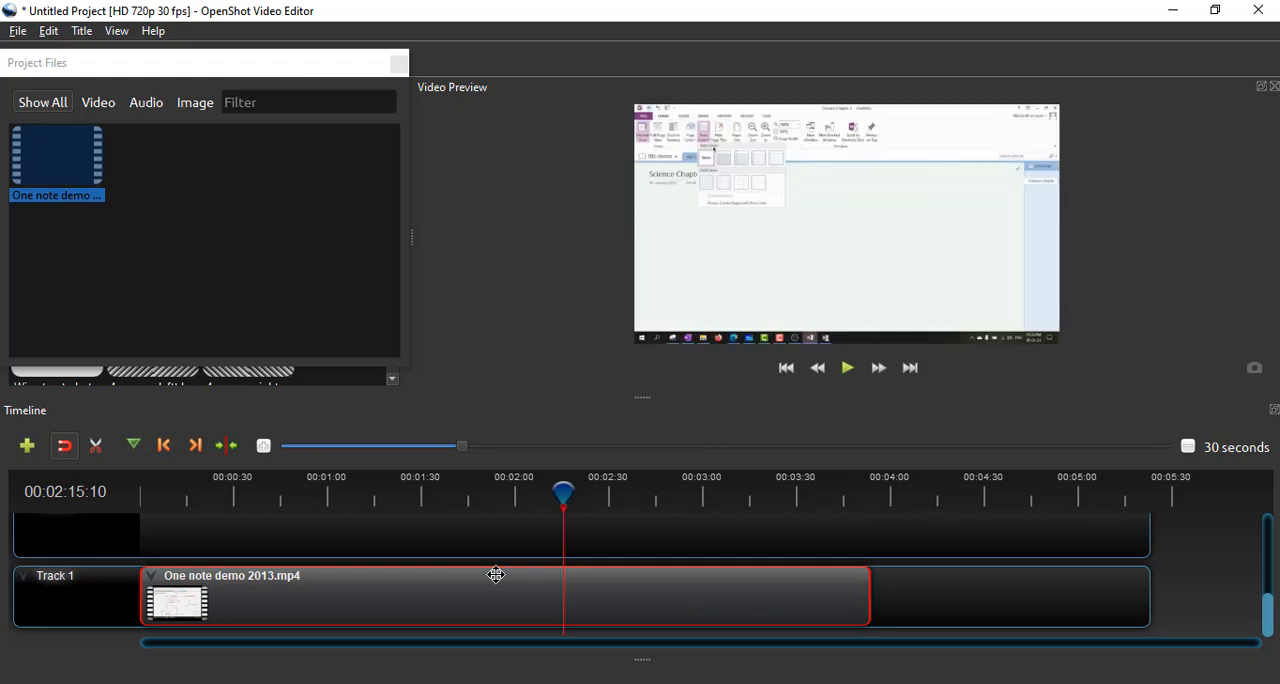
right_click(496, 575)
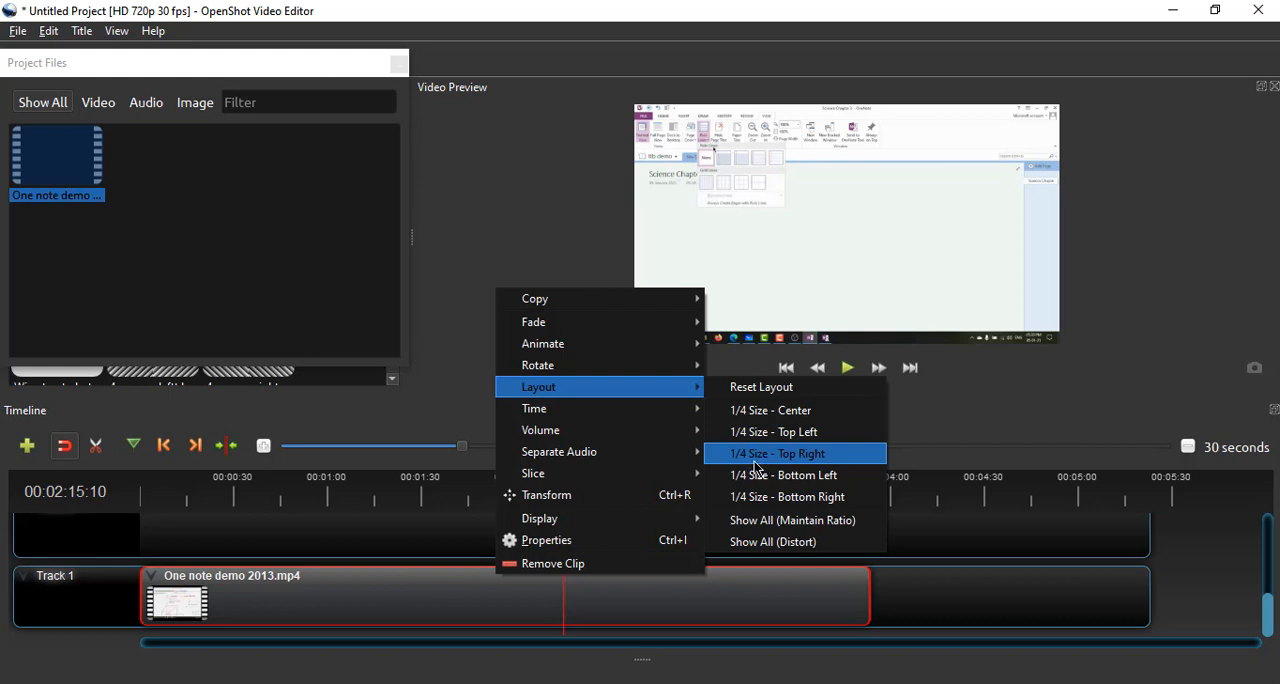
click(756, 462)
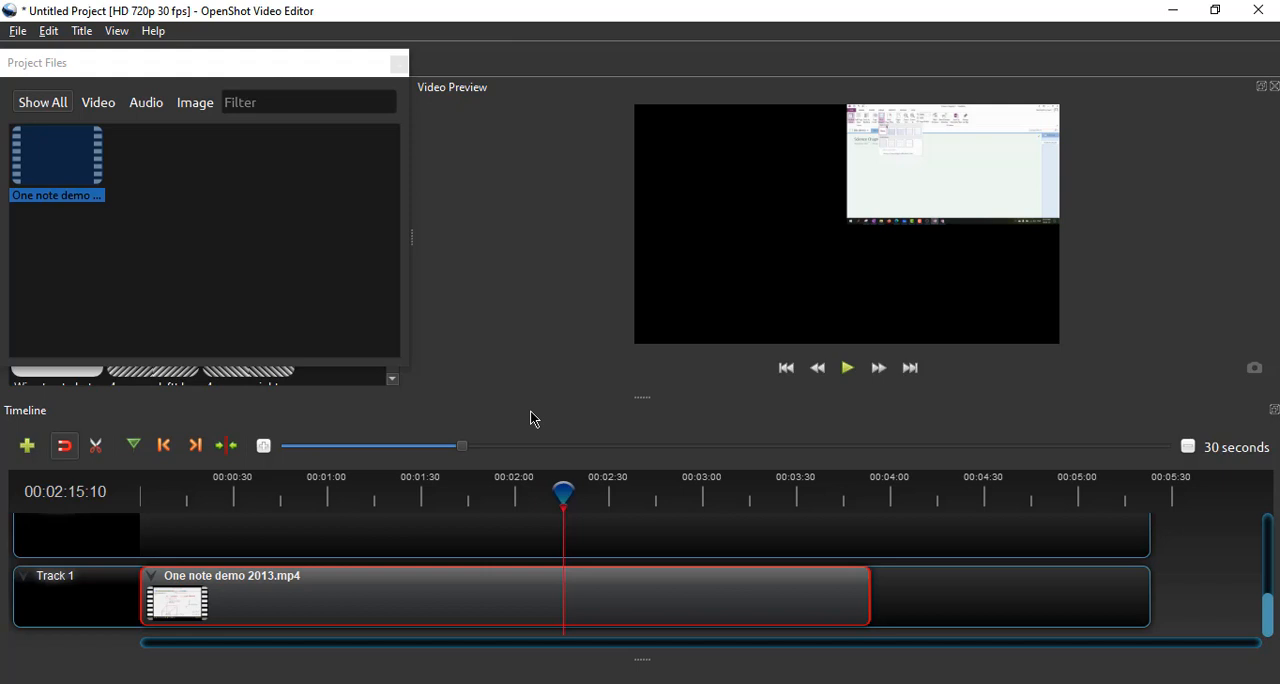
right_click(450, 584)
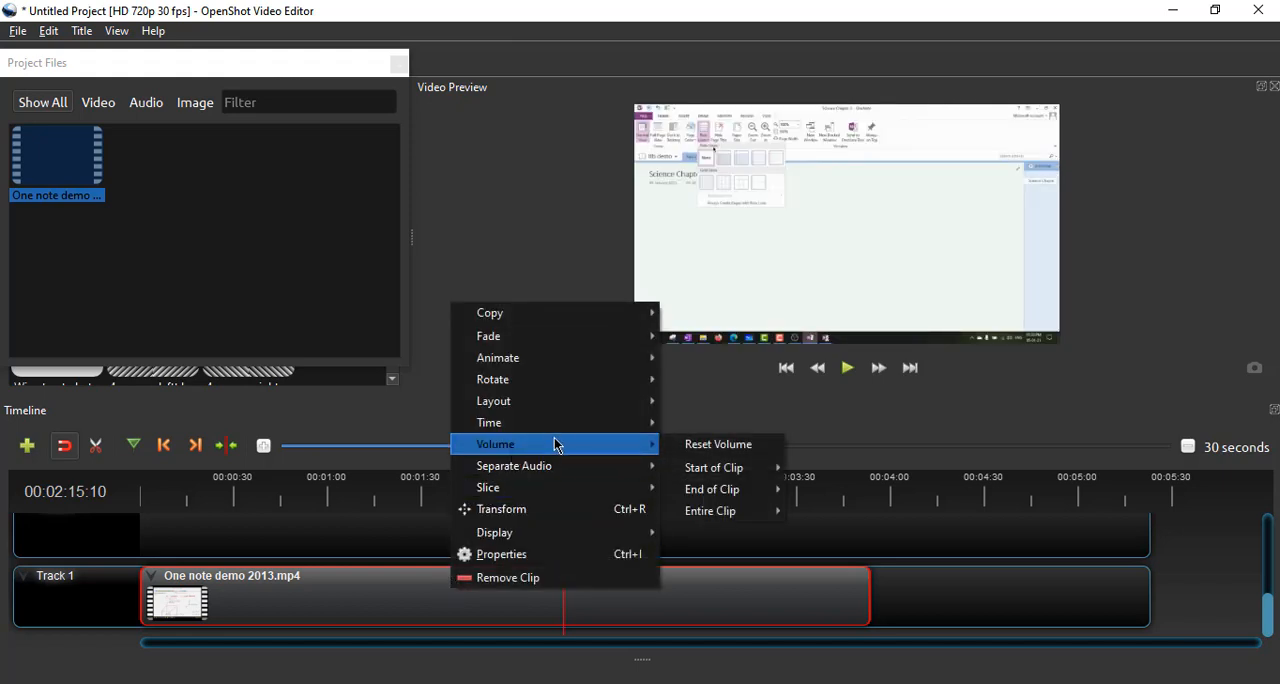
mouse_move(561, 432)
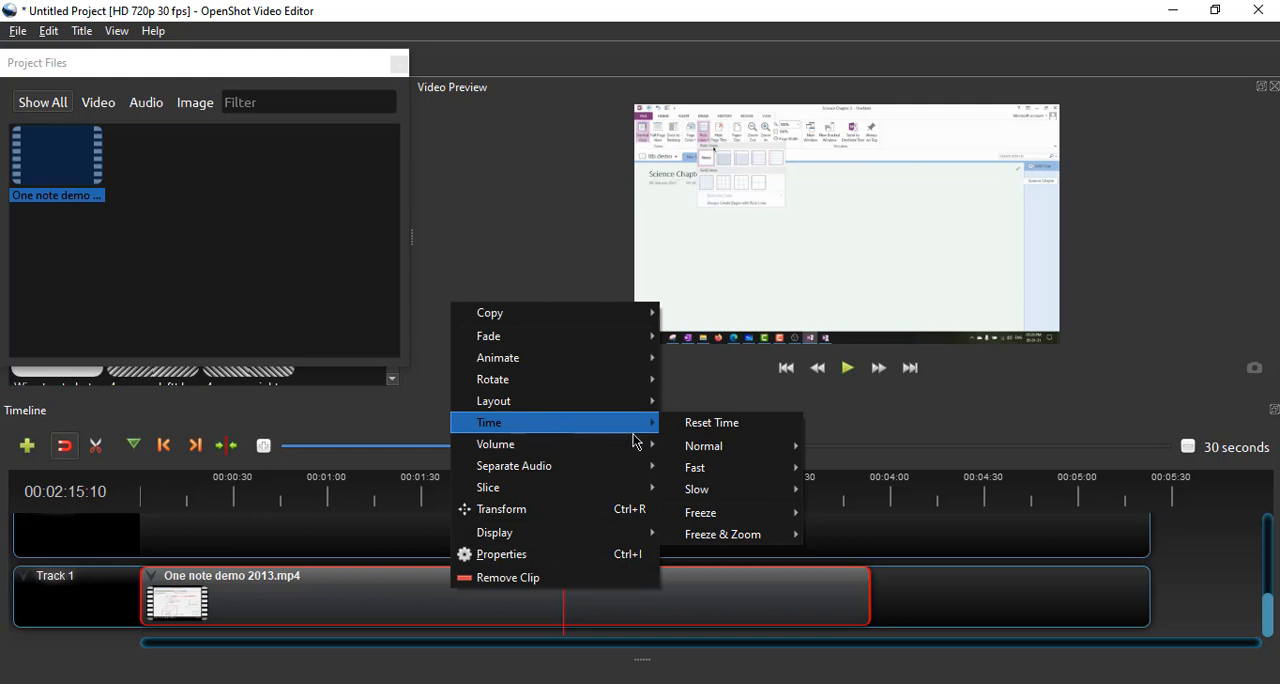
mouse_move(714, 516)
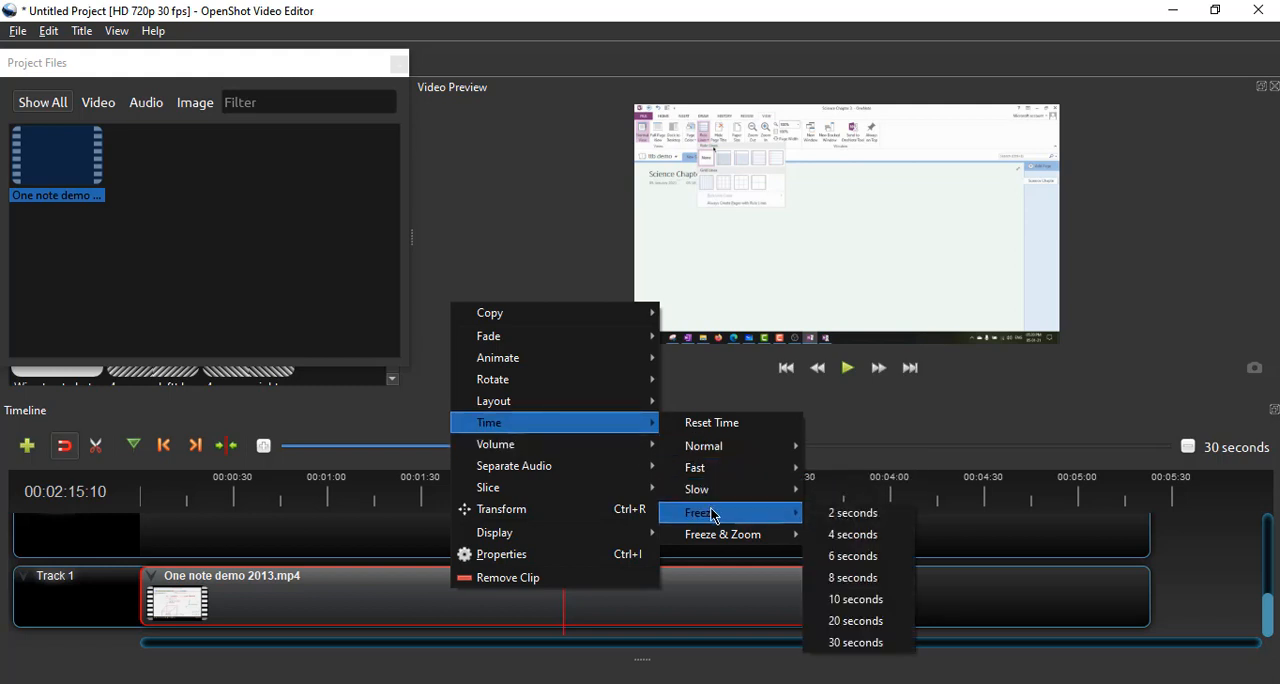
mouse_move(648, 453)
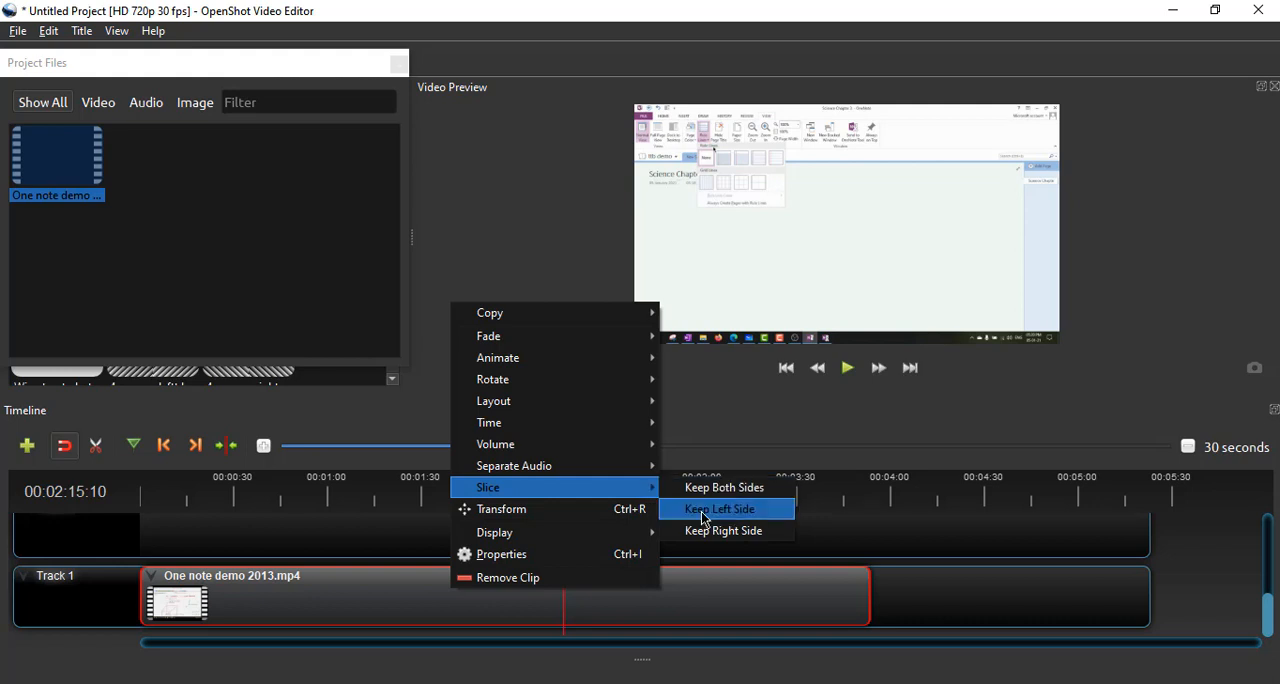
click(698, 574)
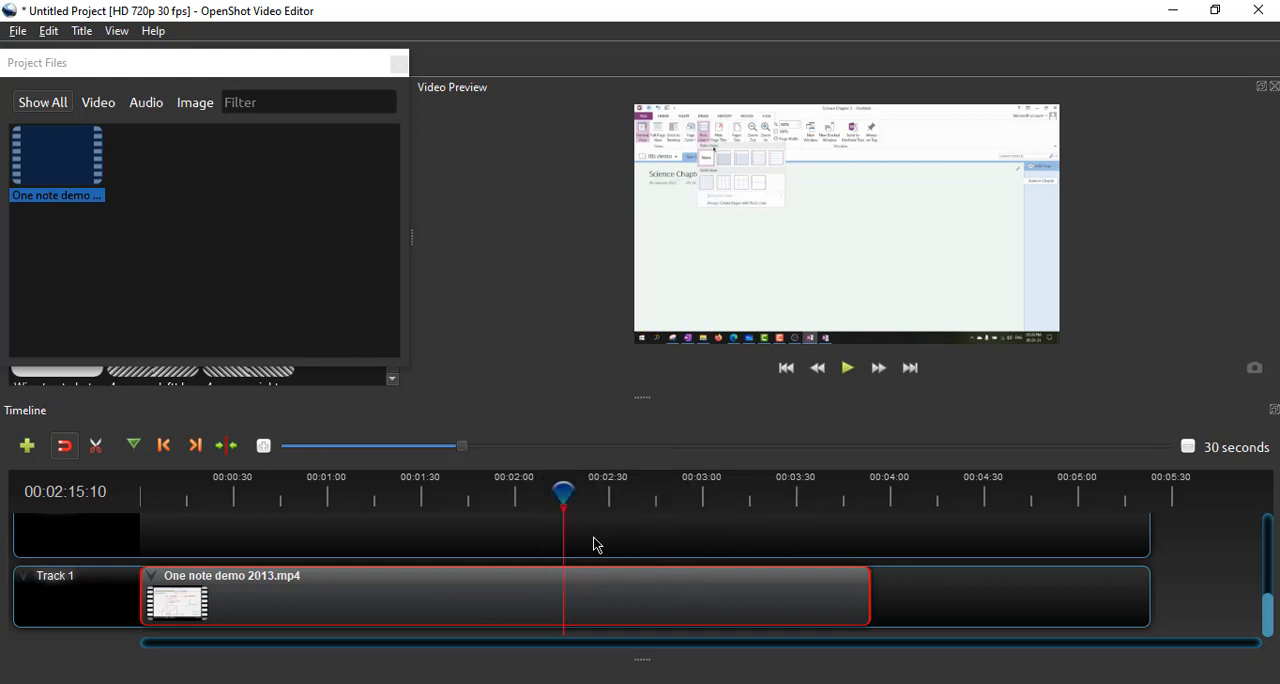
- Slice the Track 1 clip with the playhead at 00:03:27:10, keeping the left side, and undo the slice
drag(565, 492, 789, 495)
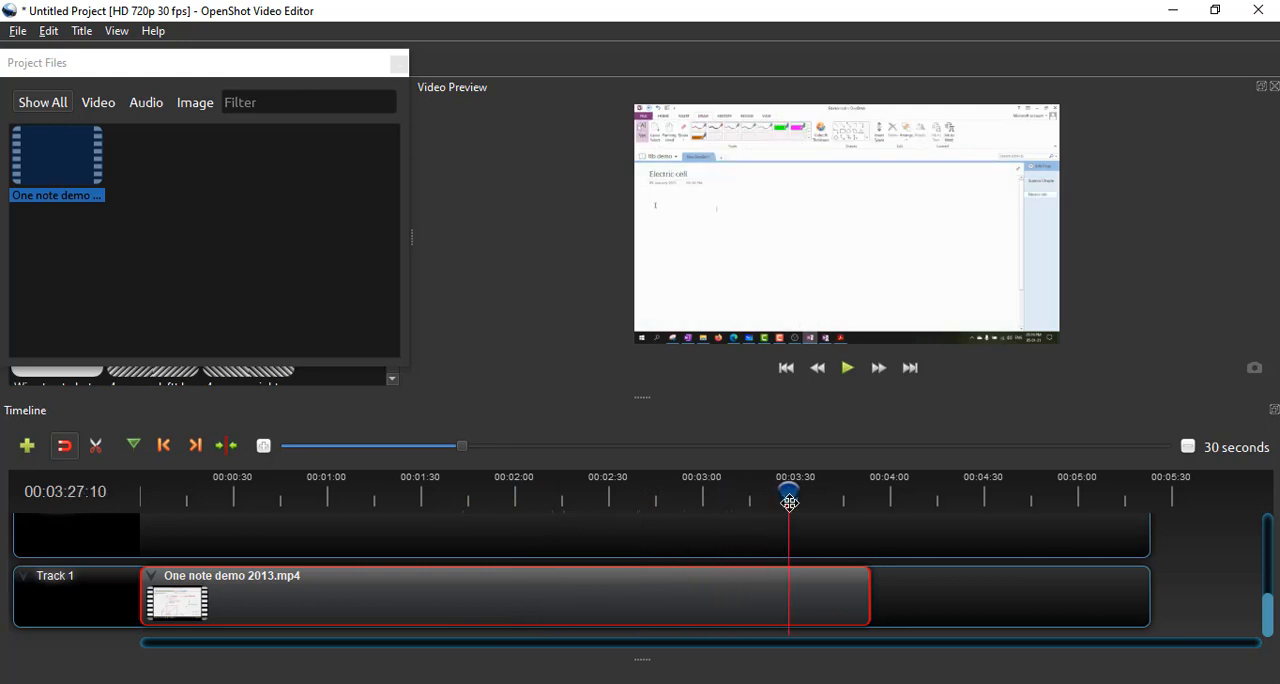
right_click(745, 598)
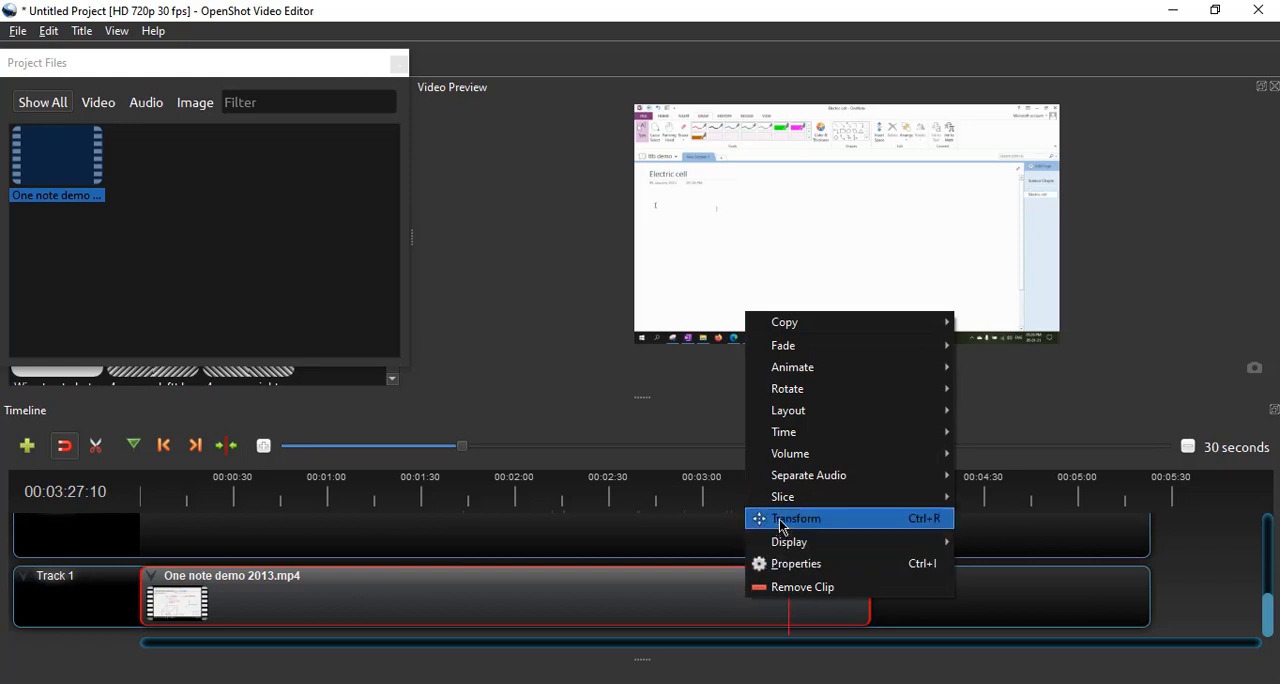
mouse_move(789, 507)
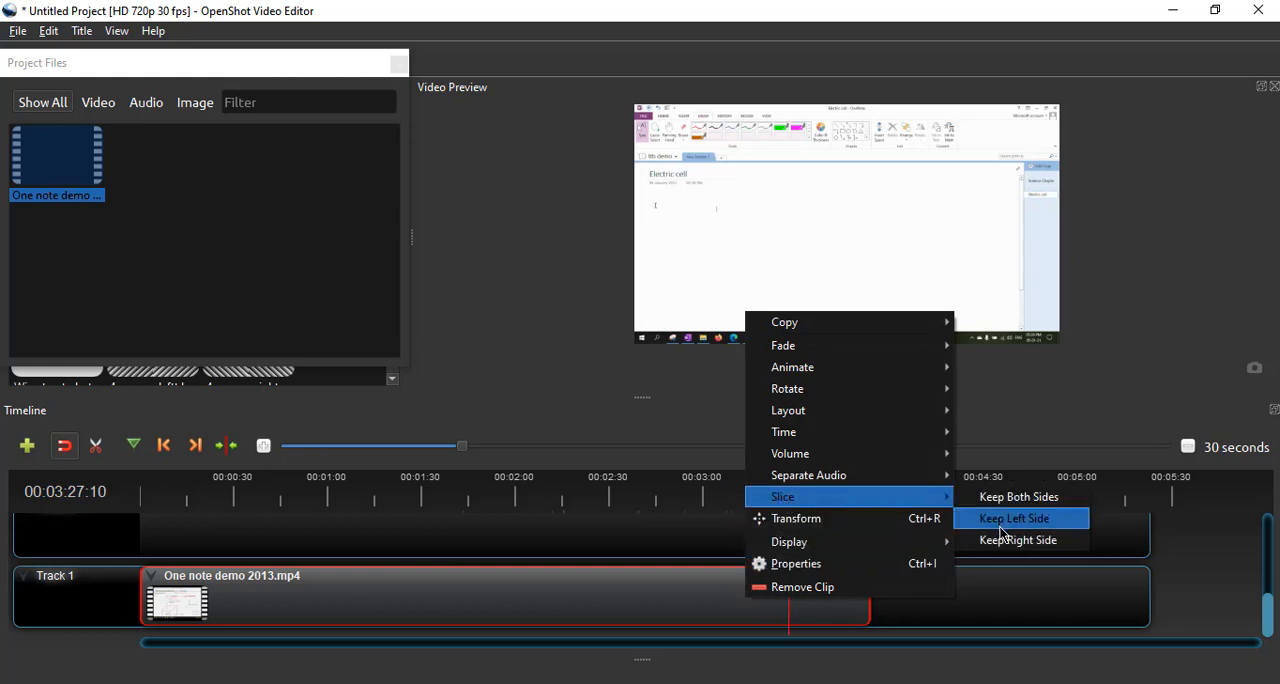
click(1001, 529)
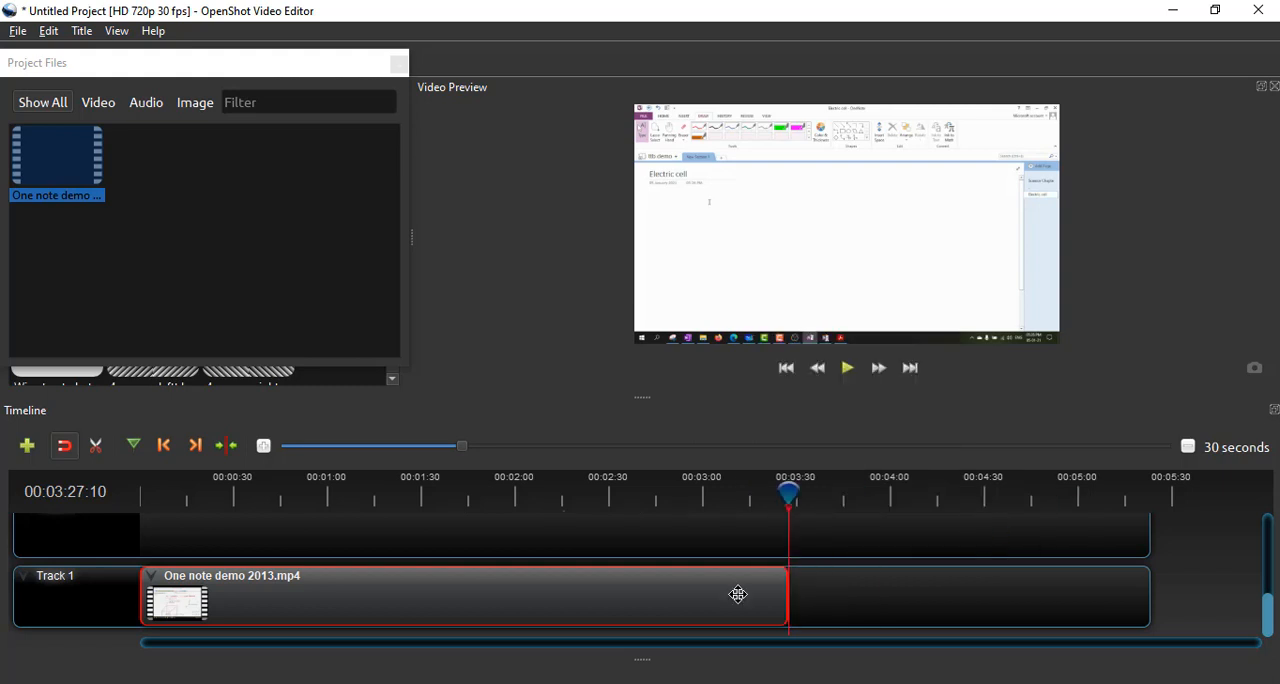
key(ctrl+z)
right_click(738, 594)
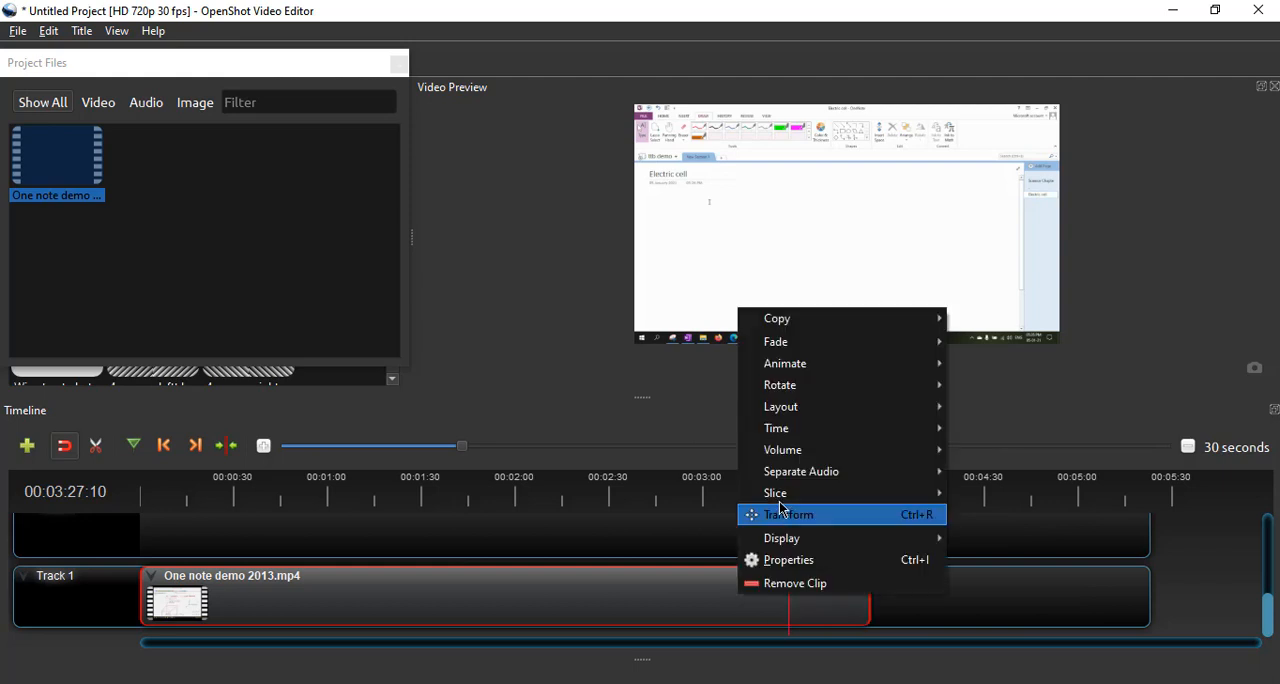
click(421, 596)
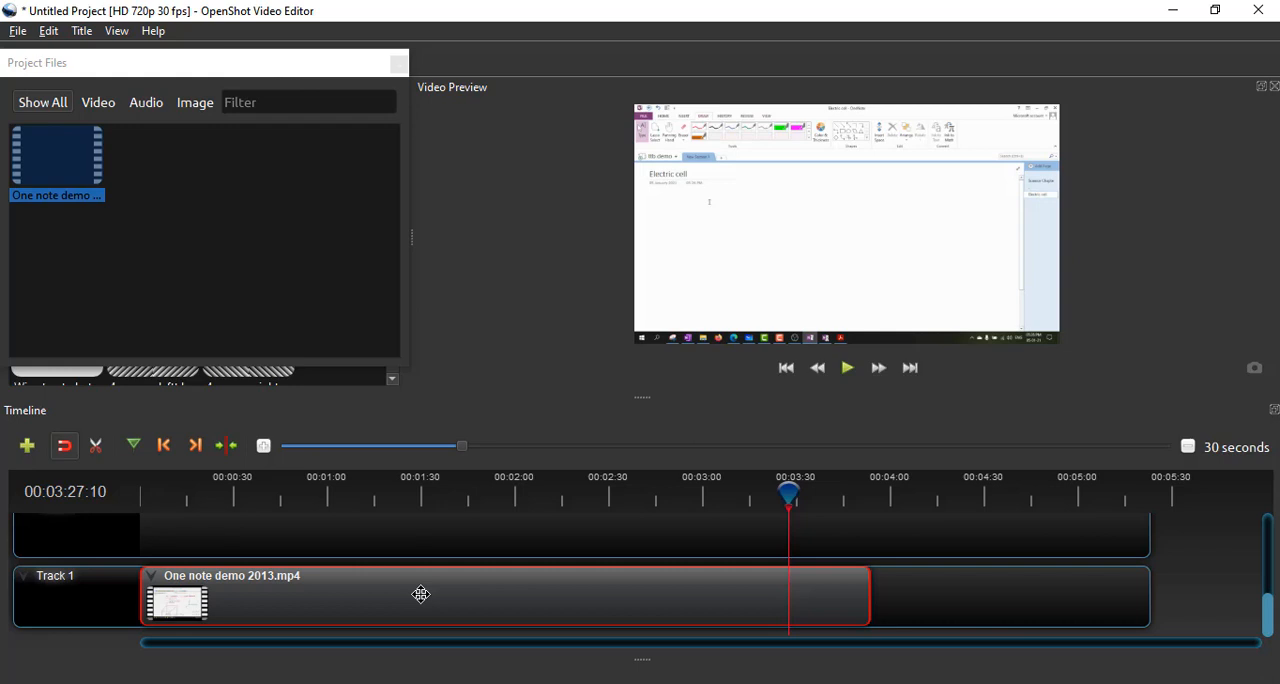
- Start a video export of the project and name the output file "Subject A lec 2"
click(17, 38)
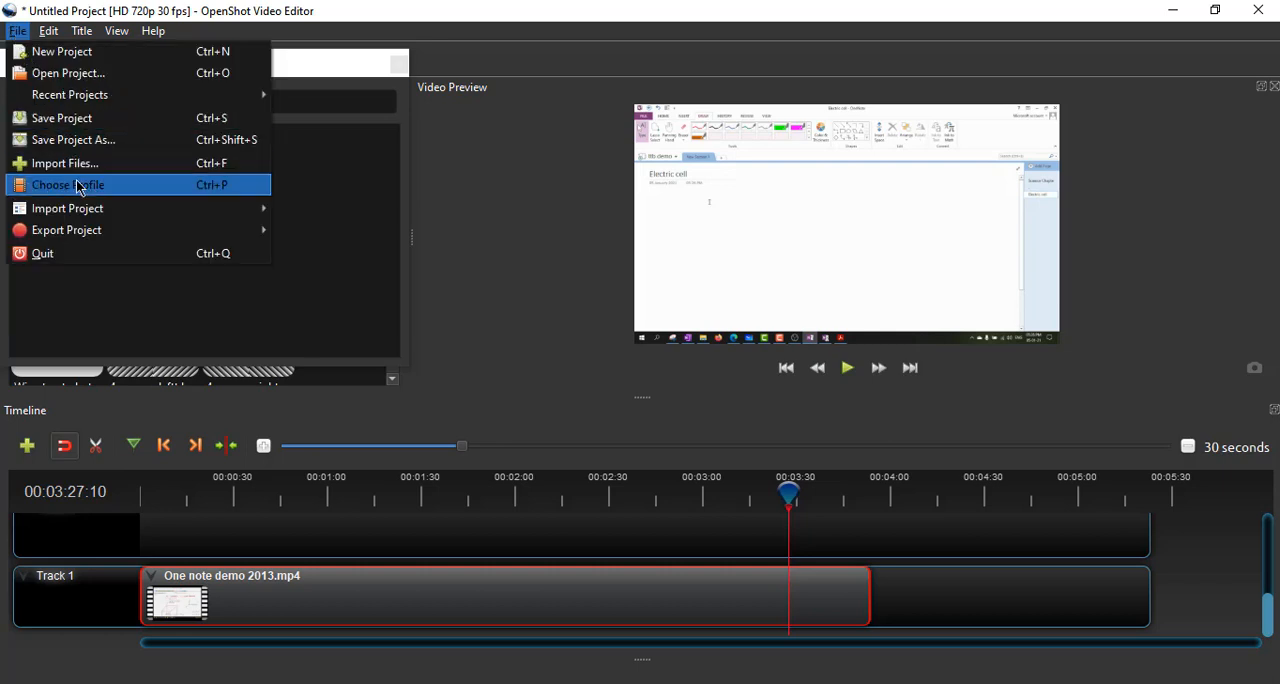
mouse_move(87, 230)
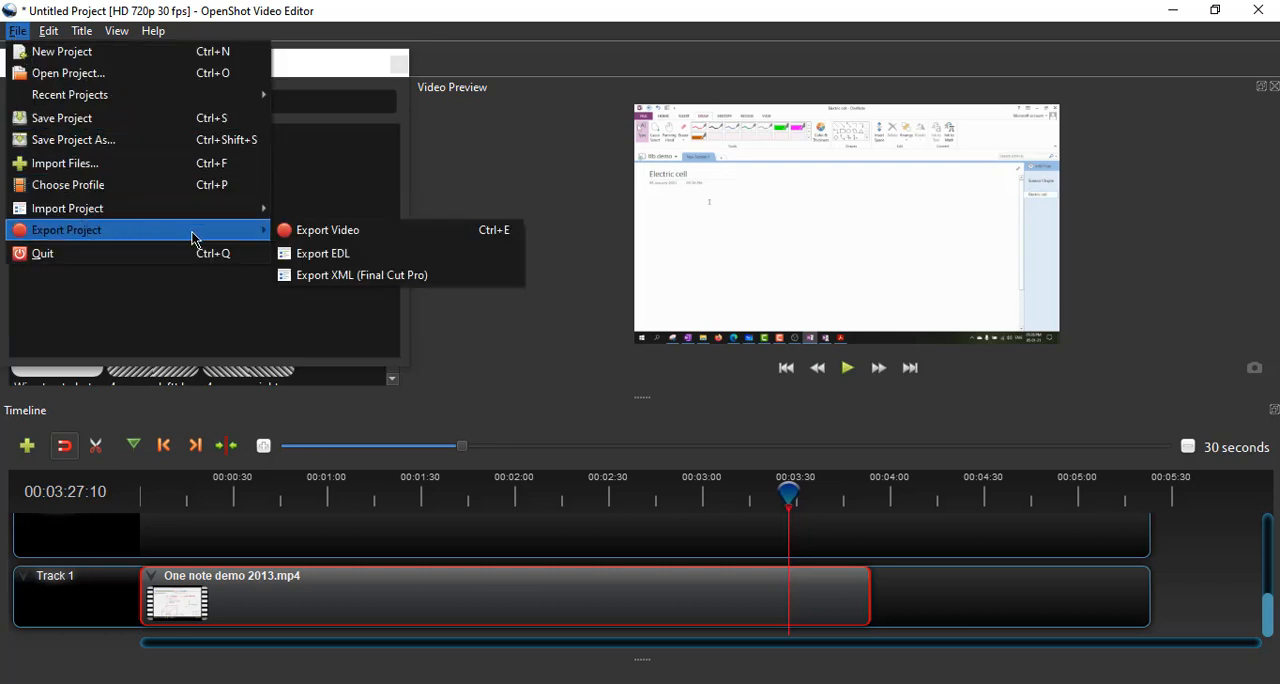
click(333, 242)
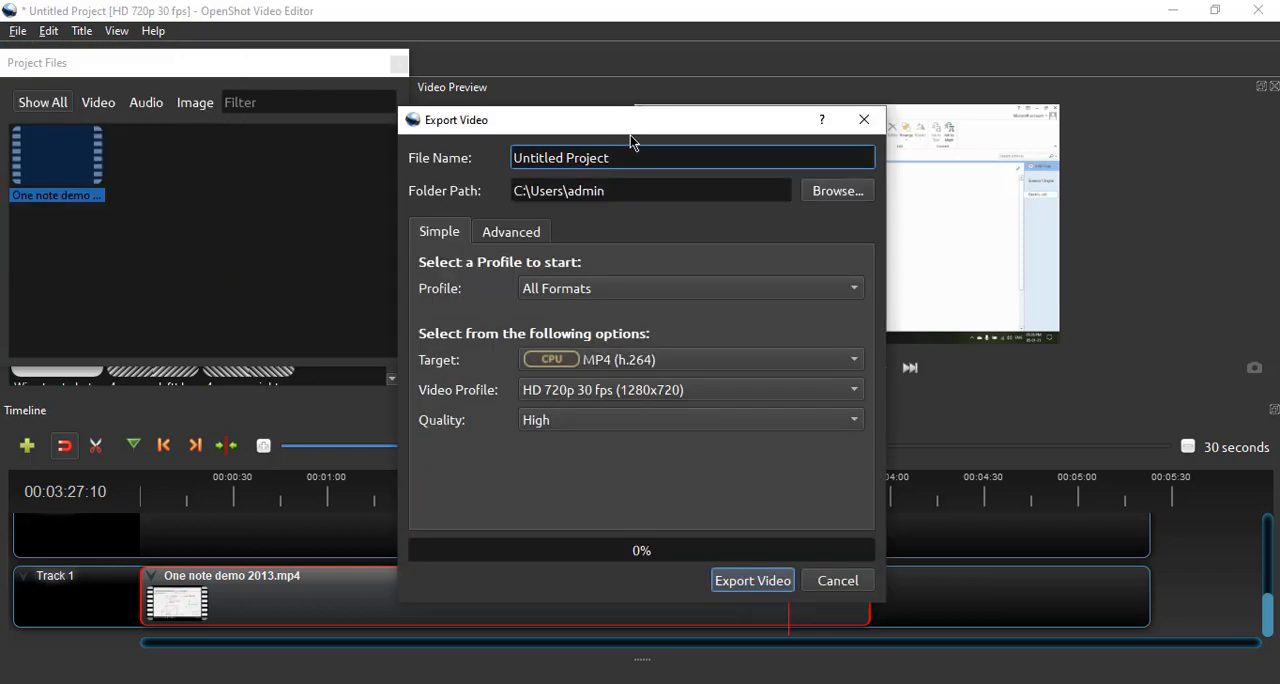
drag(622, 155, 486, 155)
text(Subject A lec 2)
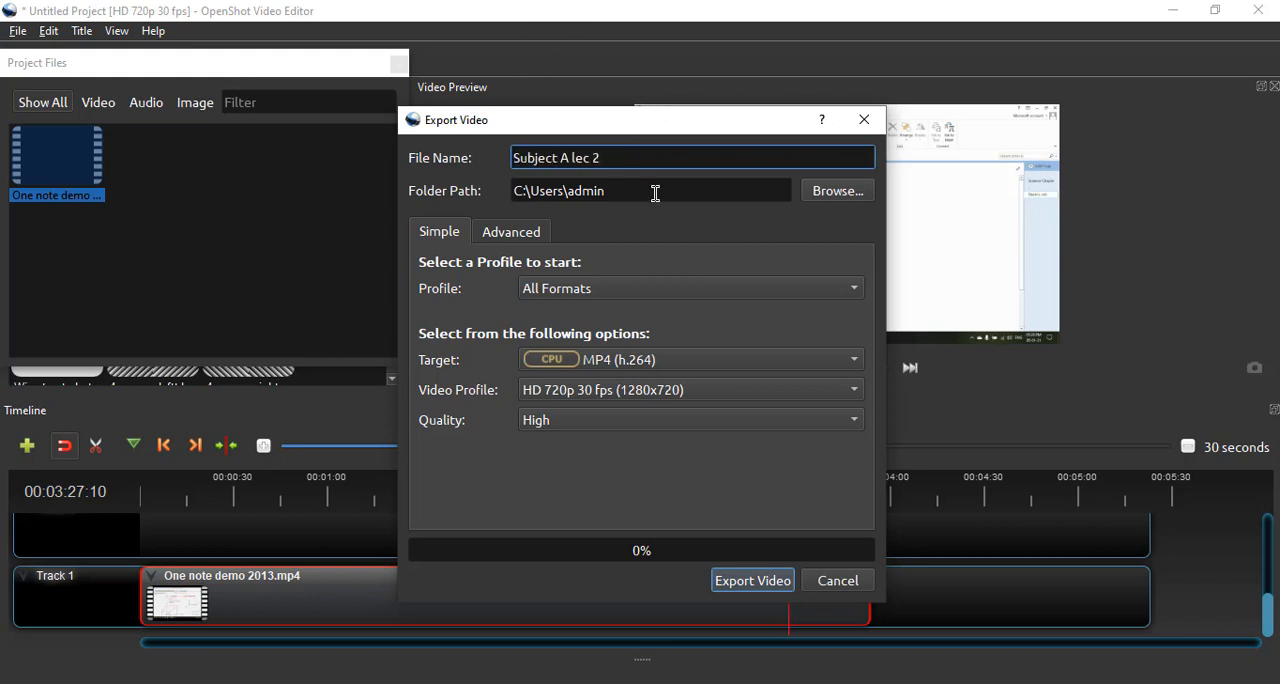
- Choose the Desktop as the destination folder for the exported video
click(835, 199)
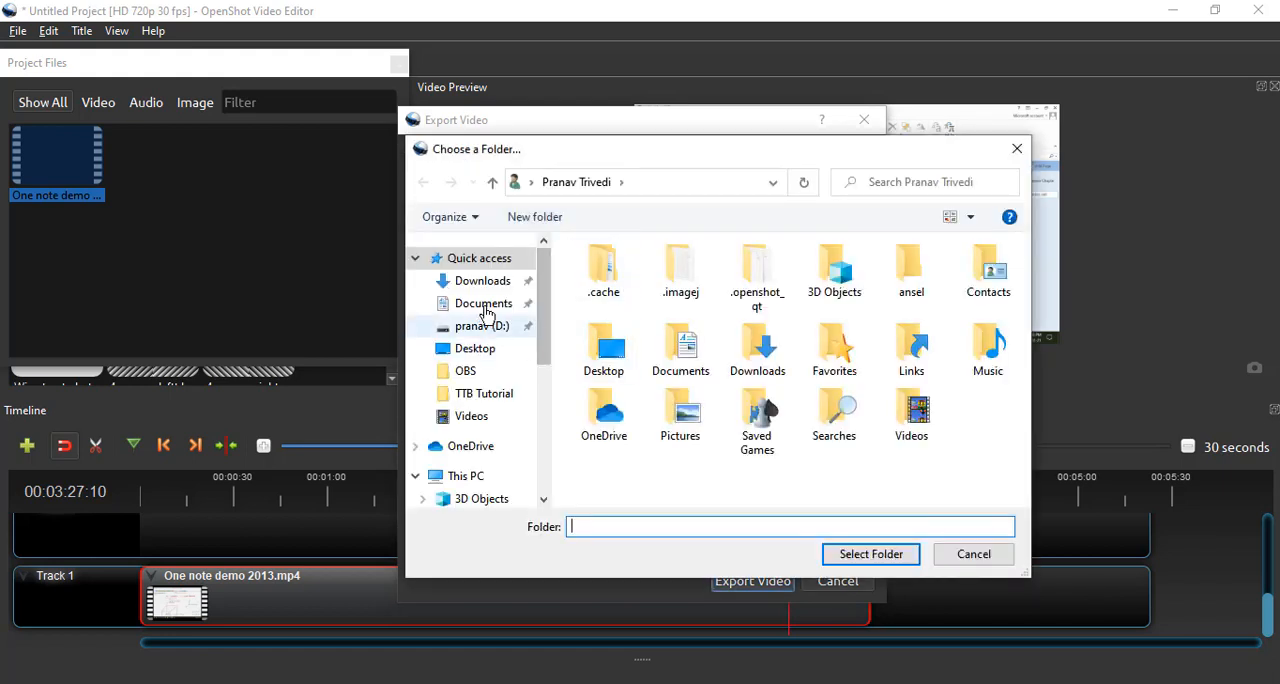
click(513, 350)
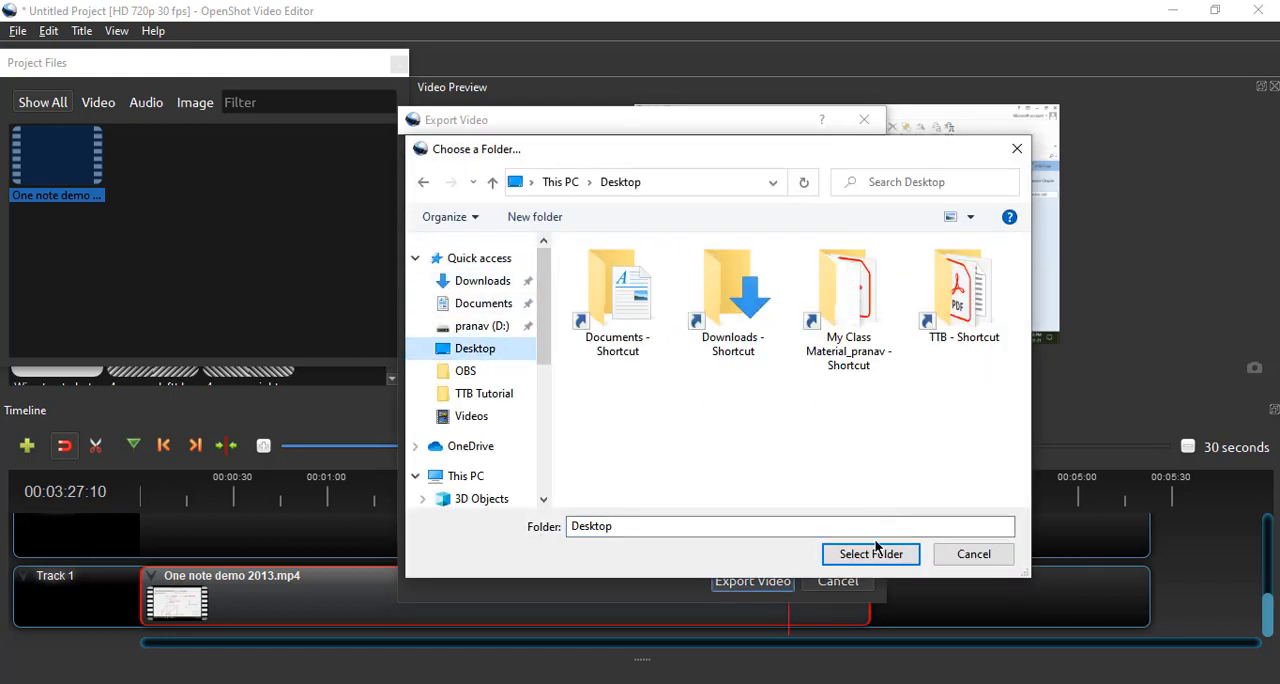
click(871, 554)
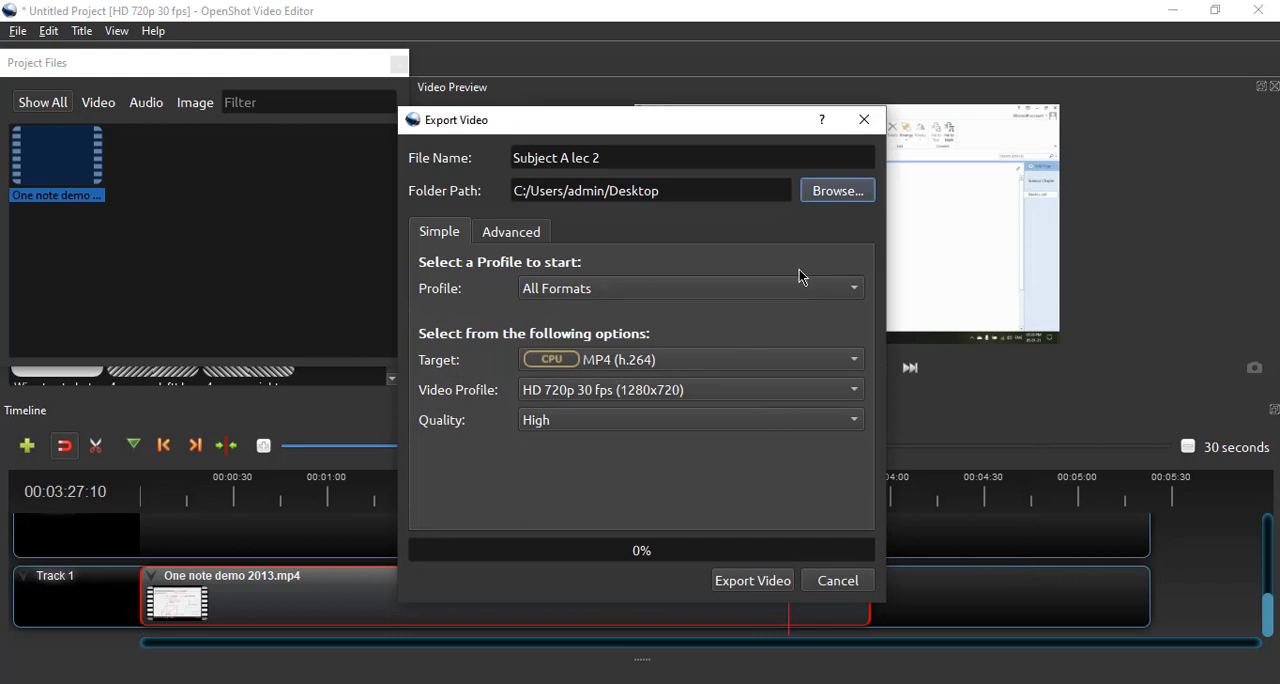
- Keep the export profile at All Formats and set the video profile to HD 720p 50 fps (1280x720)
click(652, 290)
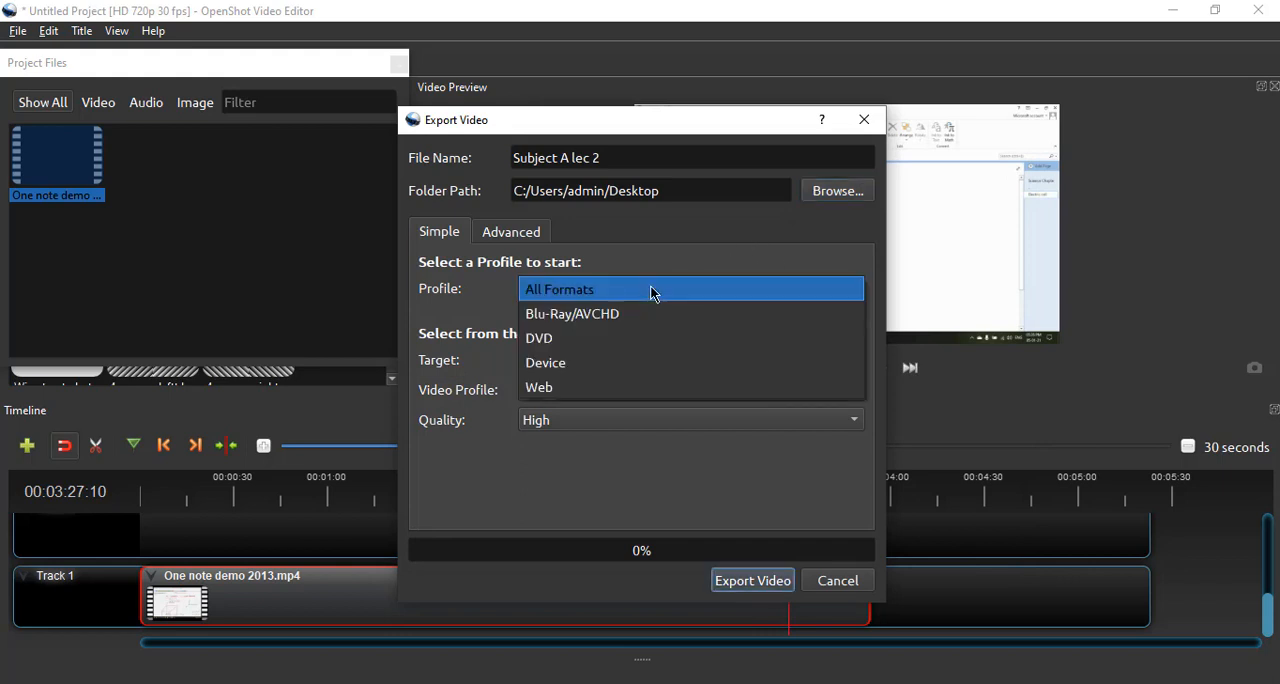
click(654, 293)
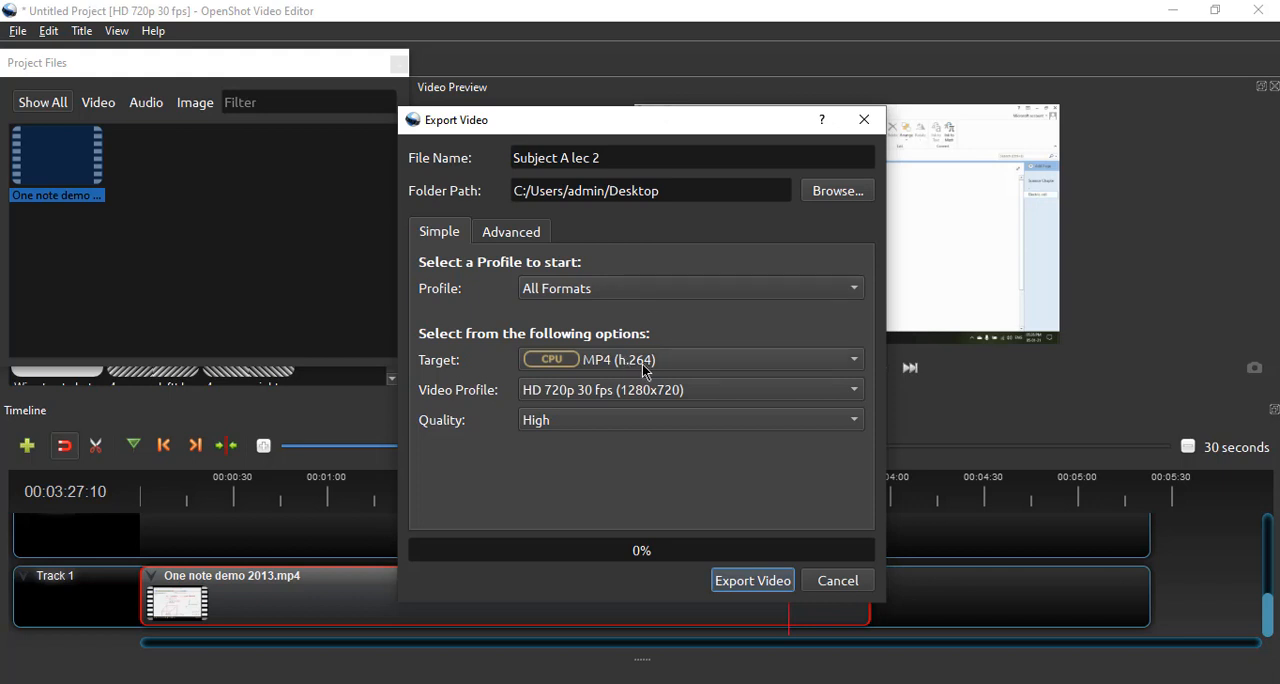
click(583, 397)
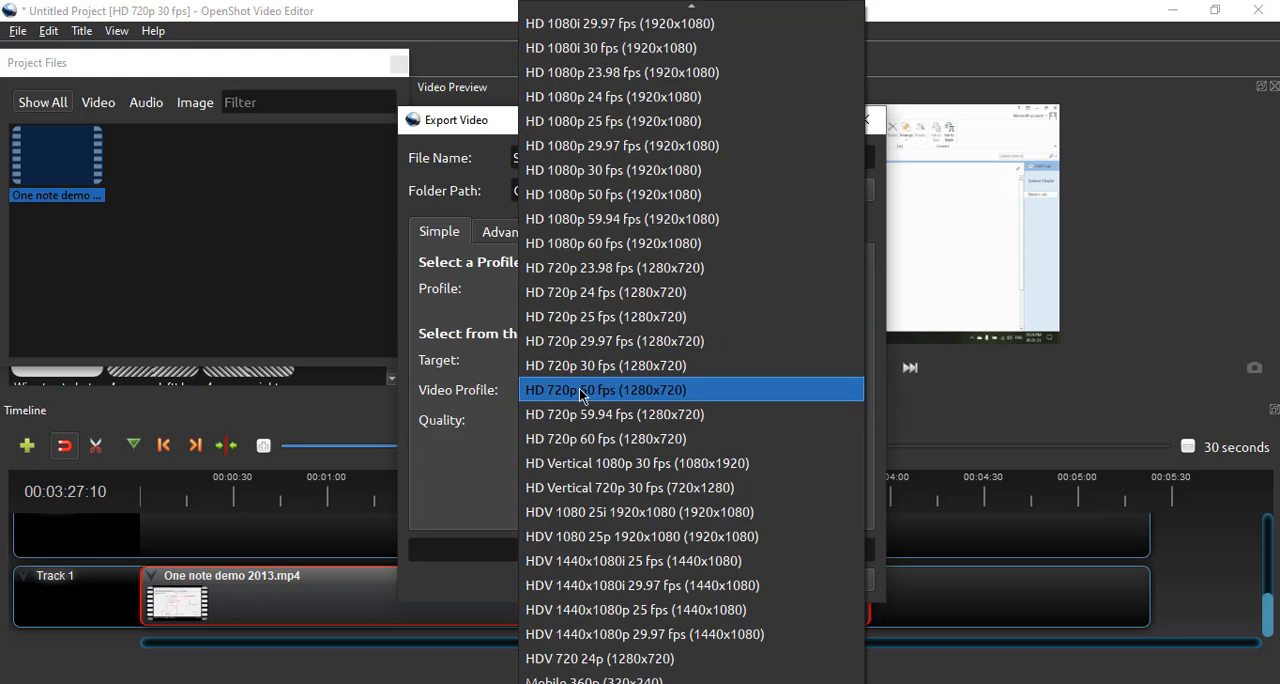
click(583, 390)
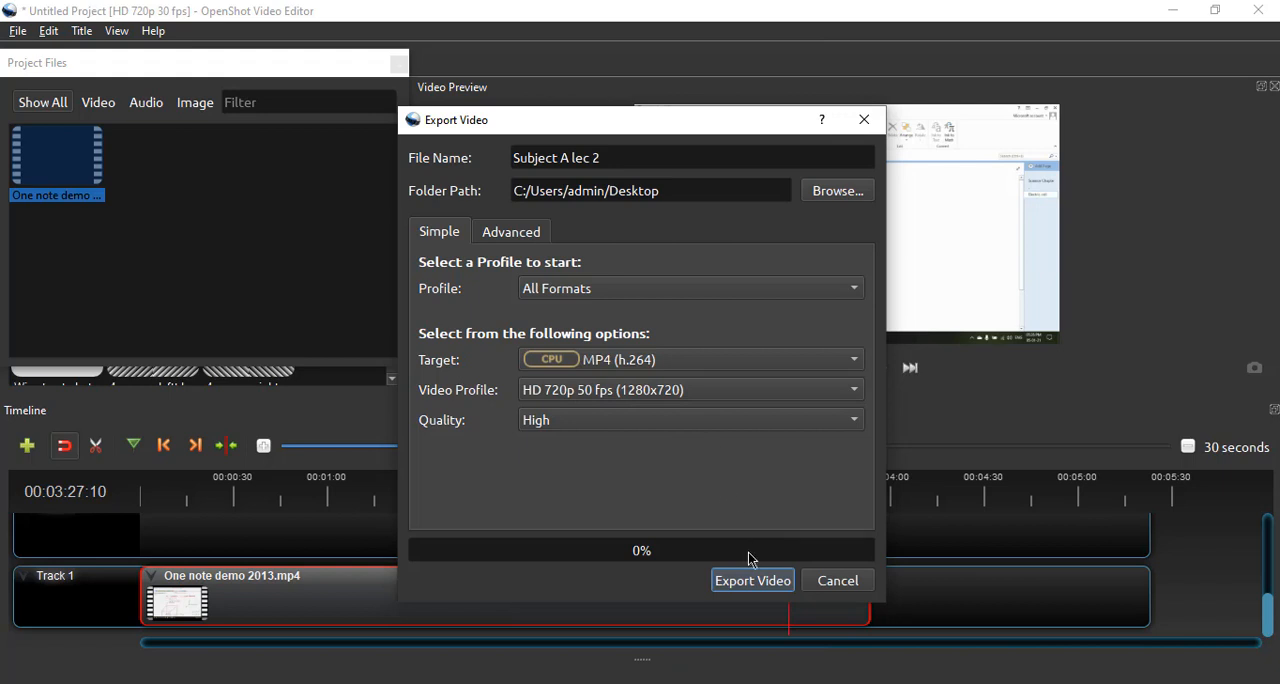
- Run the export of "Subject A lec 2" to the Desktop as MP4 (h.264) at High quality
click(751, 588)
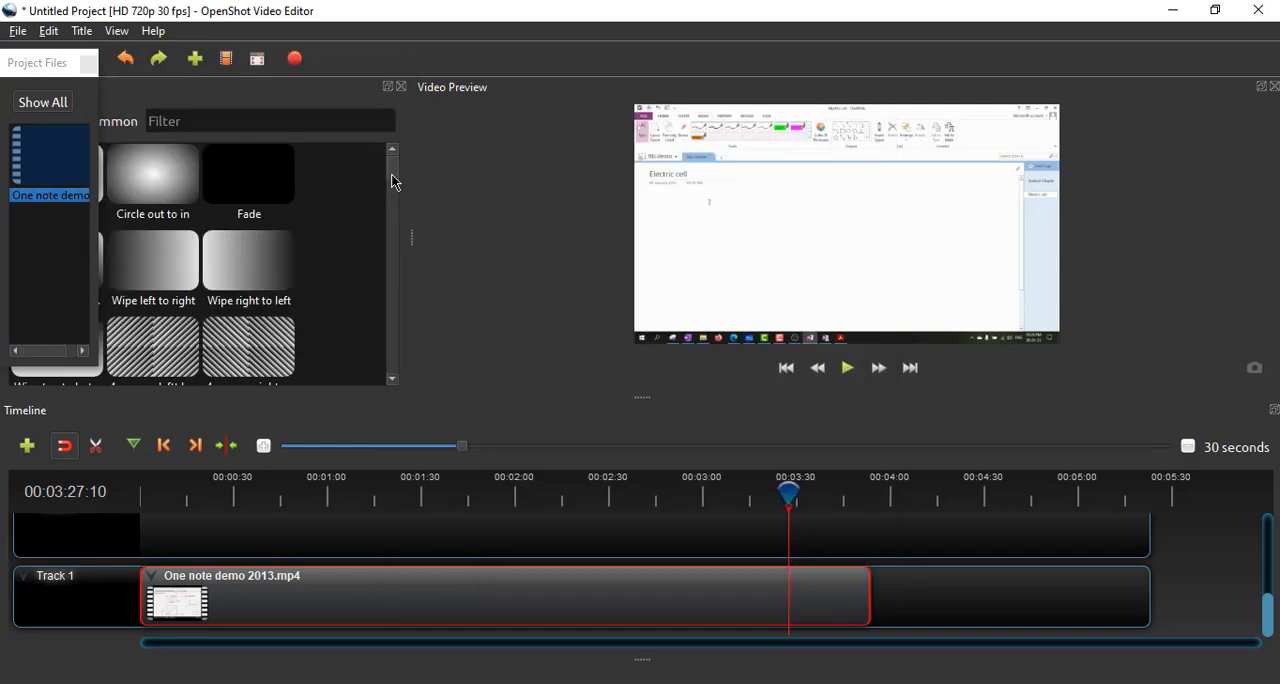
mouse_move(391, 177)
mouse_down()
mouse_move(399, 268)
mouse_move(390, 193)
mouse_up()
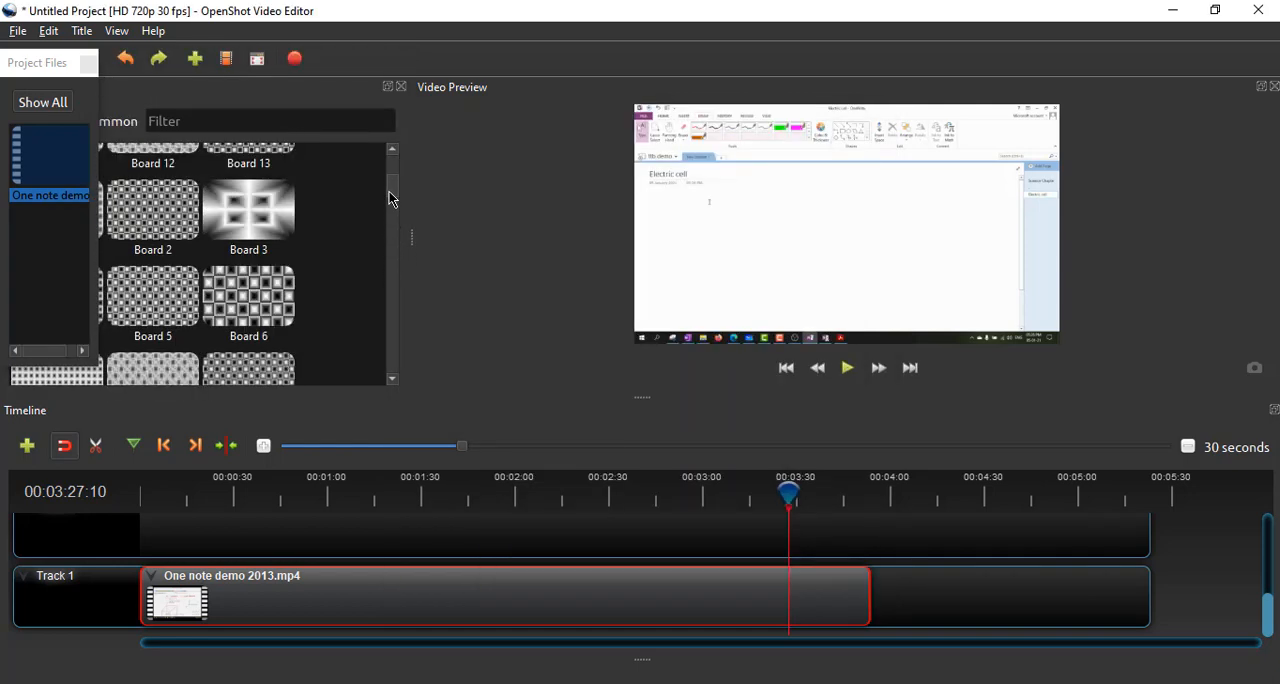
scroll(390, 198, up, 1)
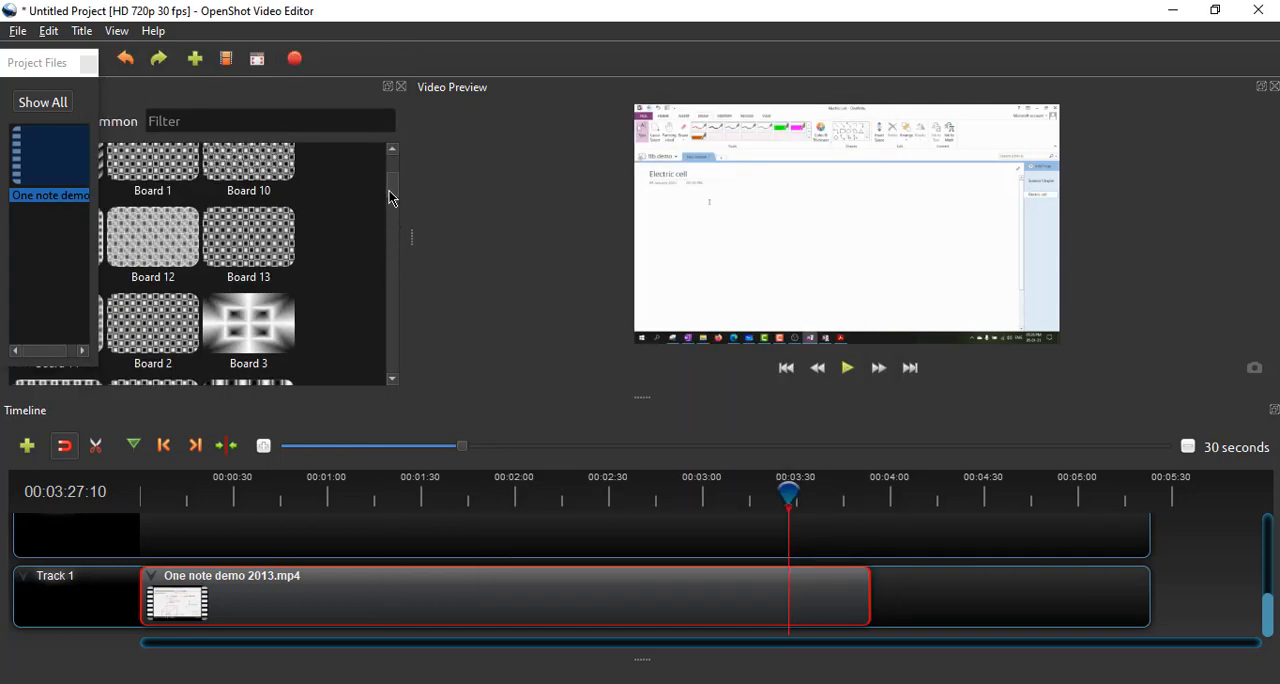
click(51, 36)
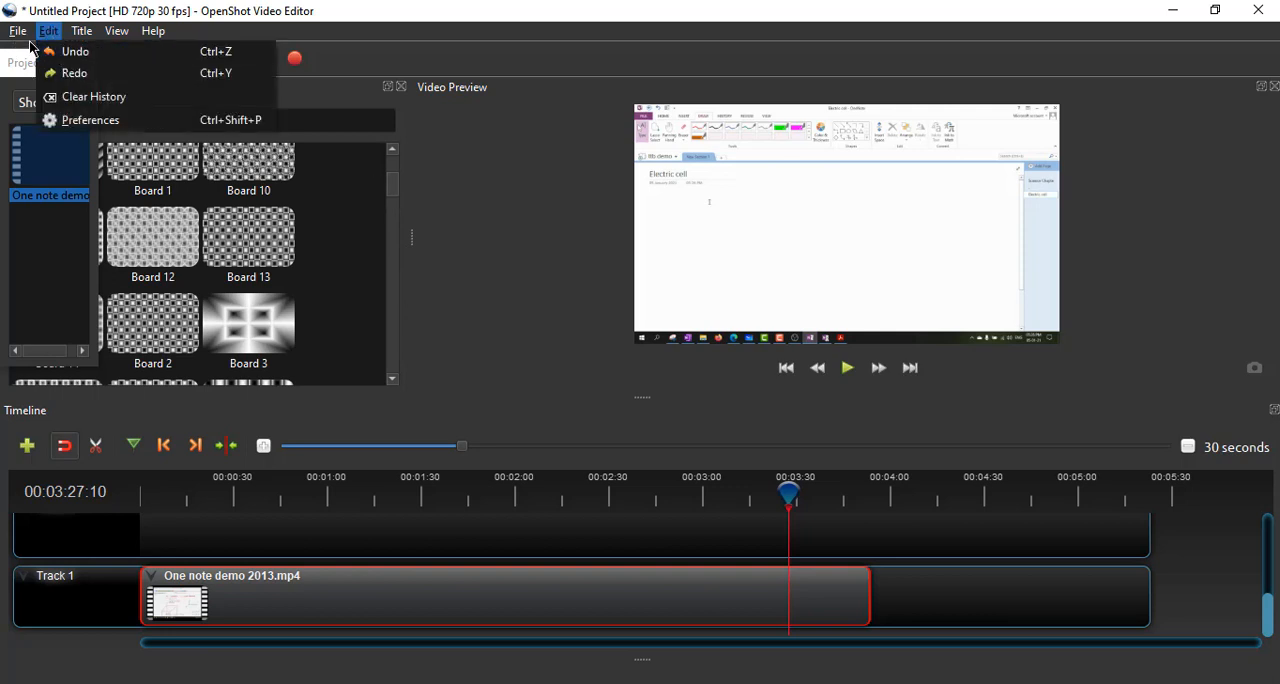
mouse_move(28, 34)
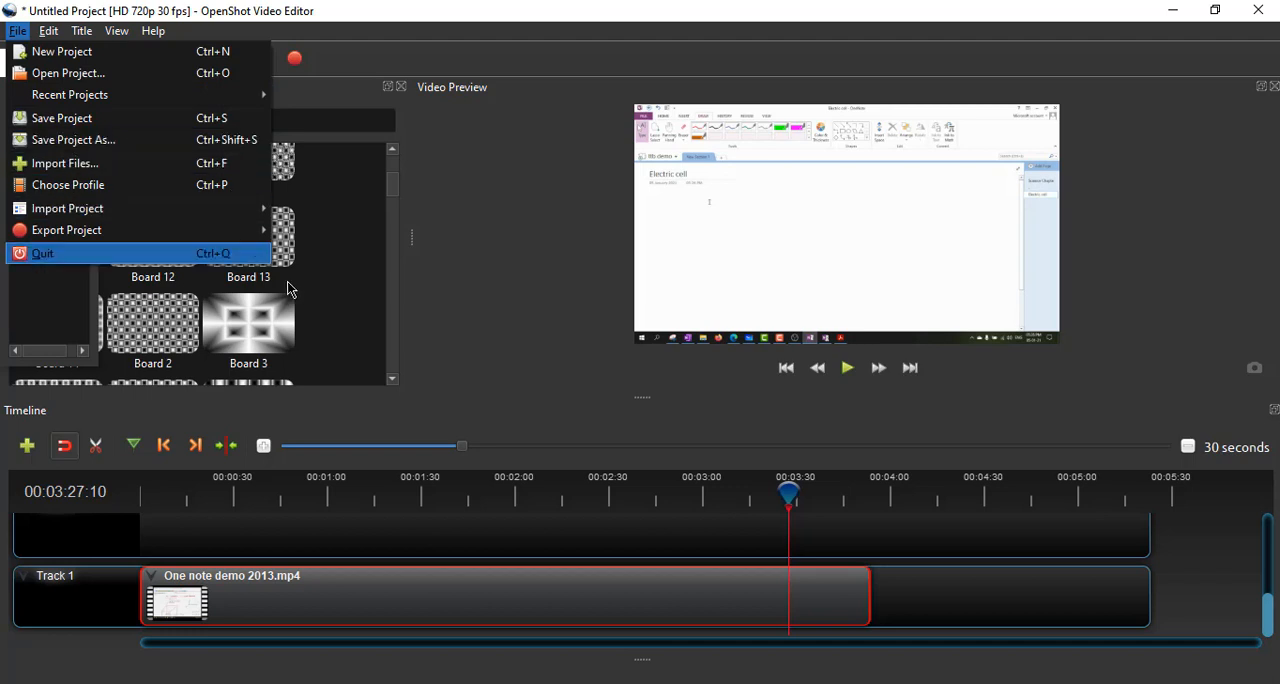
click(641, 328)
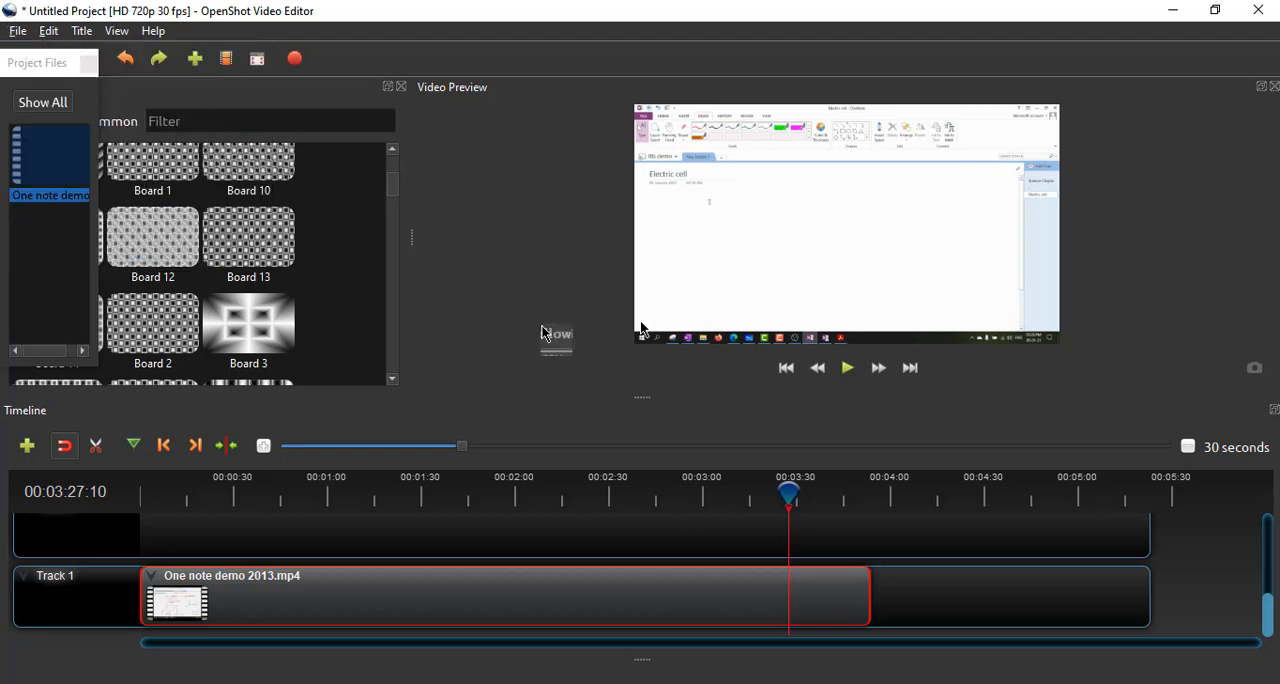